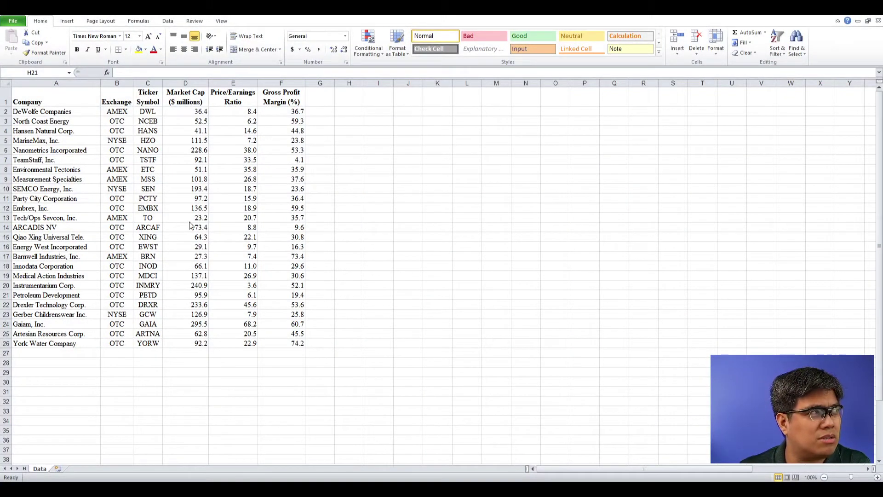
pyautogui.click(69, 104)
pyautogui.moveTo(68, 104); pyautogui.dragTo(69, 314)
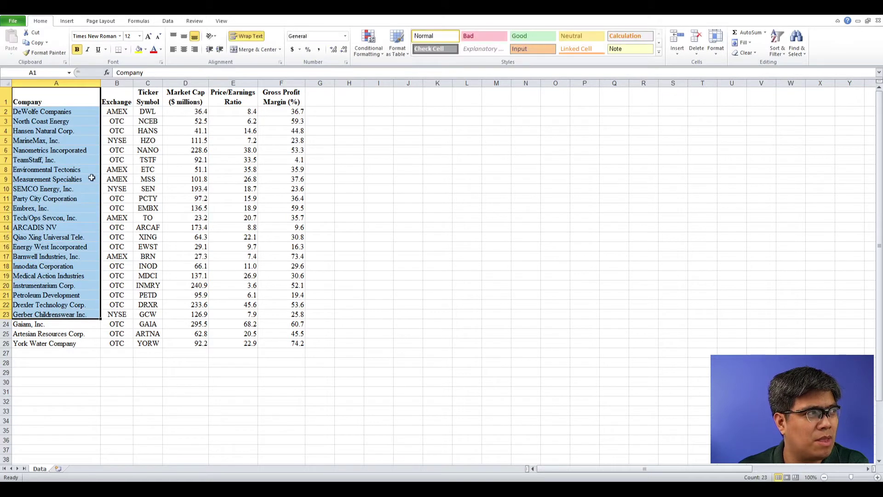
pyautogui.click(116, 99)
pyautogui.moveTo(116, 99); pyautogui.dragTo(299, 94)
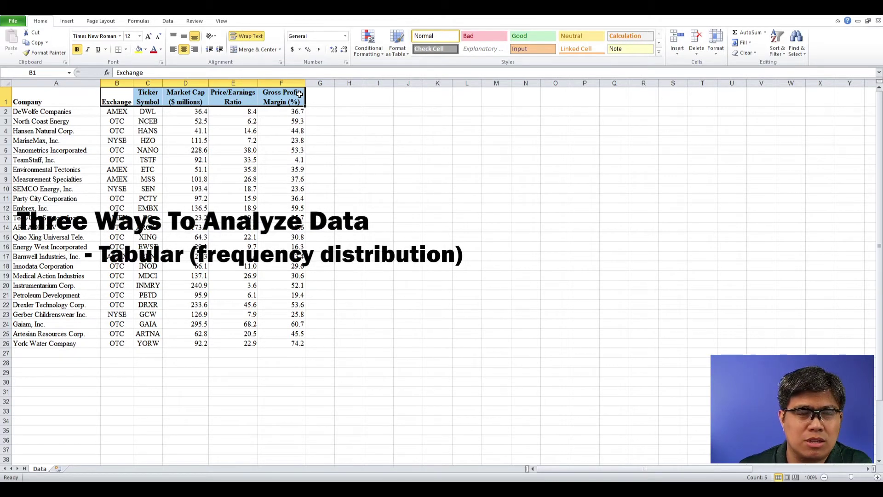
# Step: Create a pivot table from the company data A1:F26 on the existing worksheet at cell H2
pyautogui.click(123, 99)
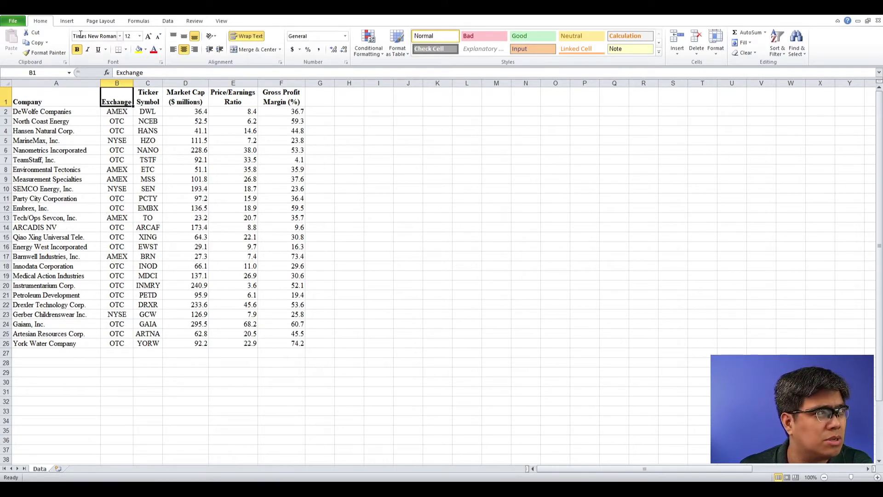
pyautogui.click(67, 21)
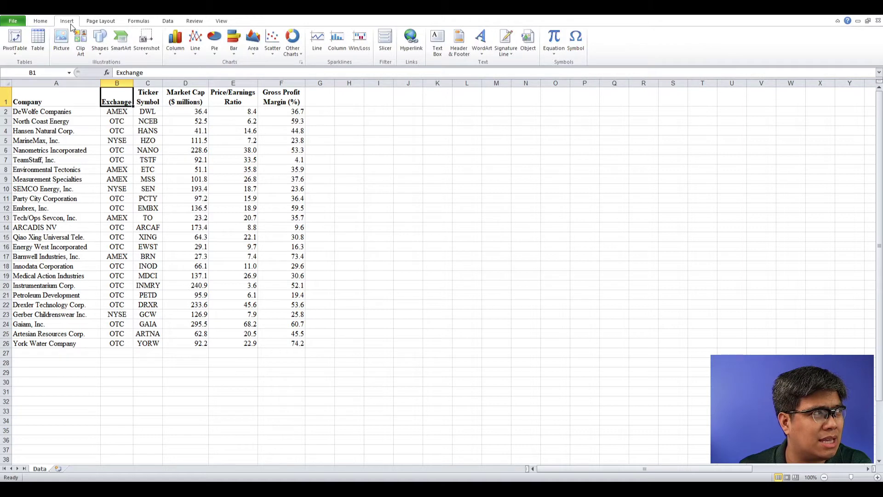
pyautogui.click(15, 43)
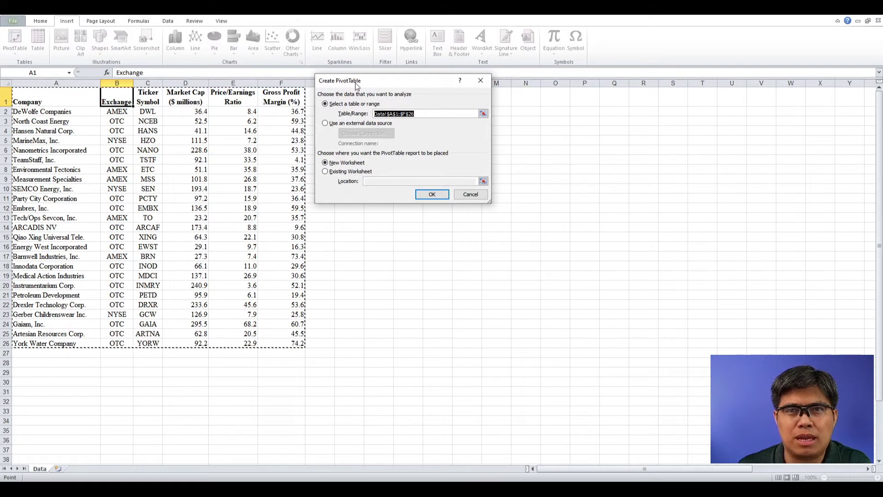
pyautogui.moveTo(380, 85); pyautogui.dragTo(389, 110)
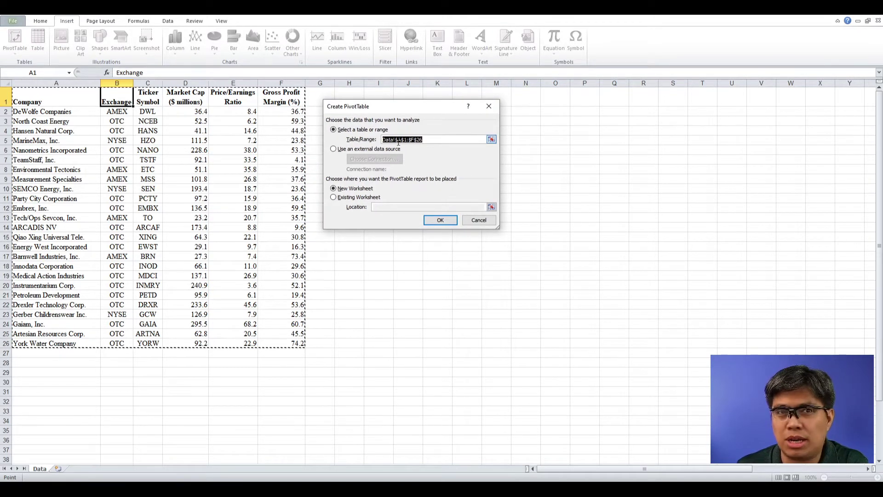
pyautogui.click(348, 202)
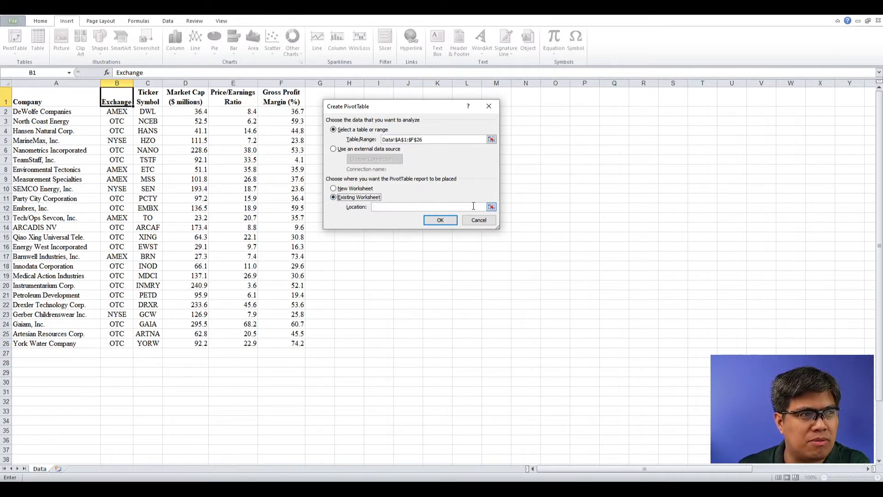
pyautogui.click(491, 208)
pyautogui.moveTo(393, 105); pyautogui.dragTo(453, 100)
pyautogui.click(351, 112)
pyautogui.press('Return')
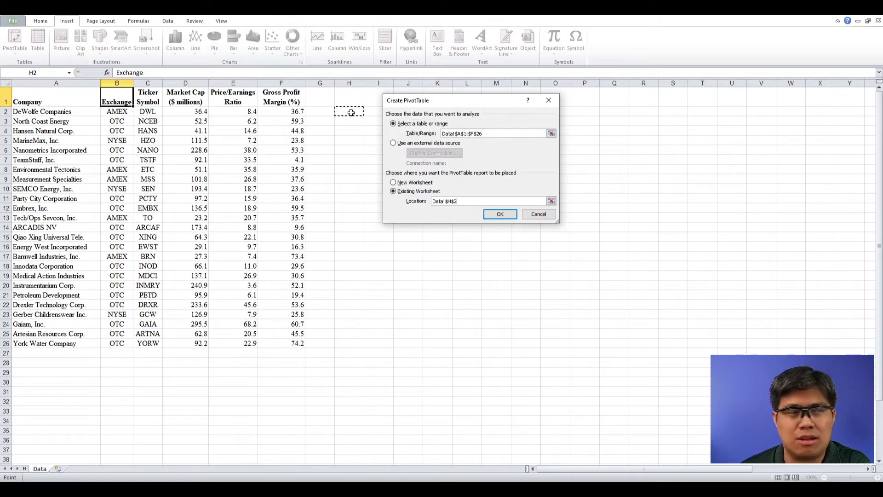
pyautogui.press('Return')
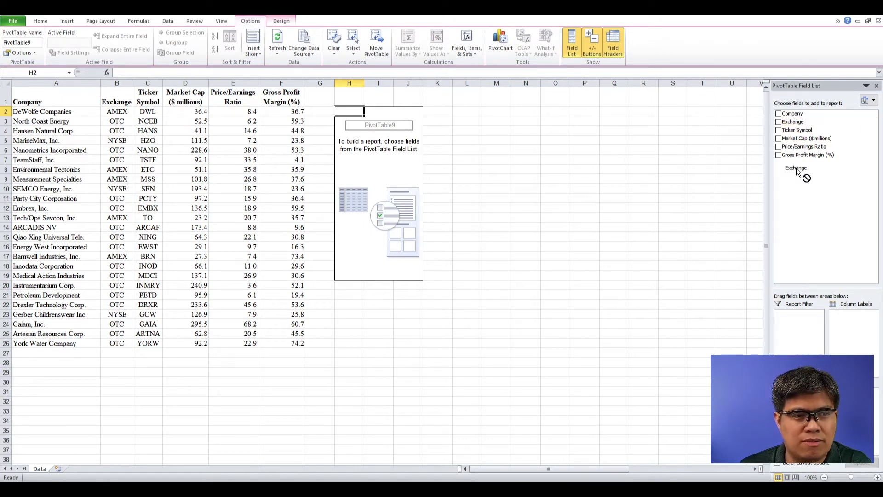
# Step: Add the Exchange field to the pivot table as both row labels and counted values
pyautogui.click(778, 122)
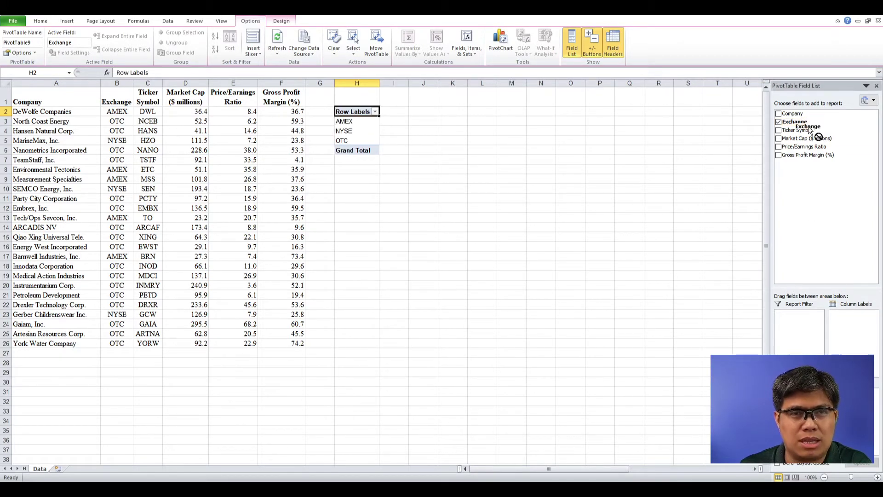
pyautogui.moveTo(794, 122); pyautogui.dragTo(851, 414)
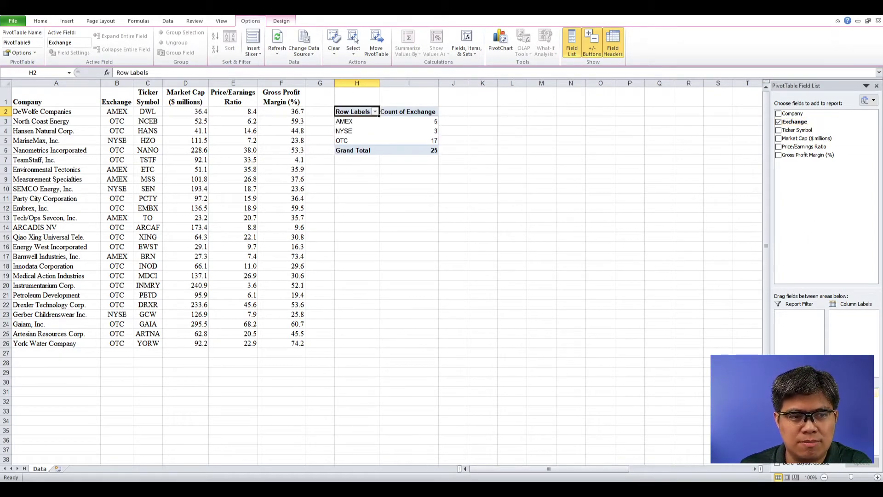
pyautogui.moveTo(339, 169); pyautogui.dragTo(423, 101)
pyautogui.moveTo(345, 121); pyautogui.dragTo(353, 142)
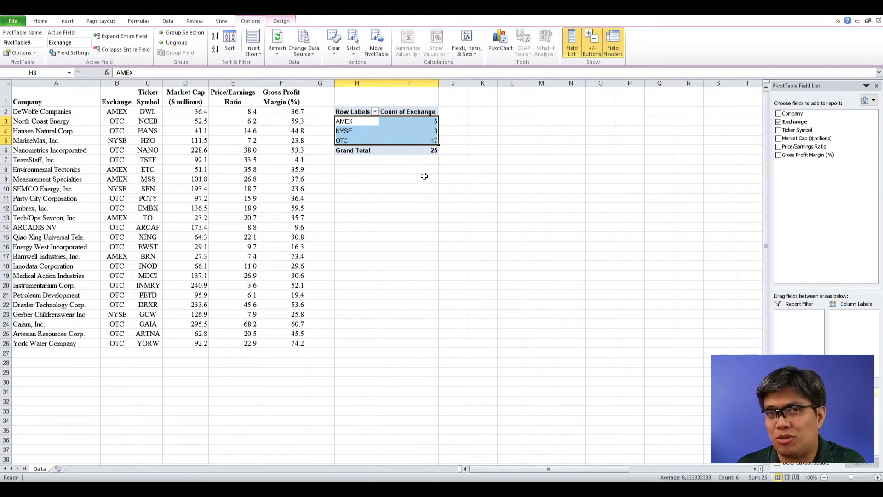
pyautogui.click(423, 150)
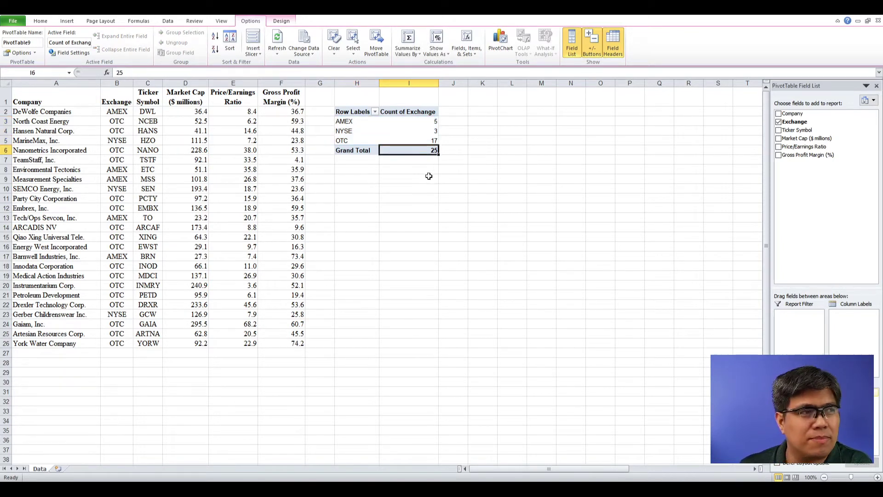
pyautogui.moveTo(428, 140); pyautogui.dragTo(370, 143)
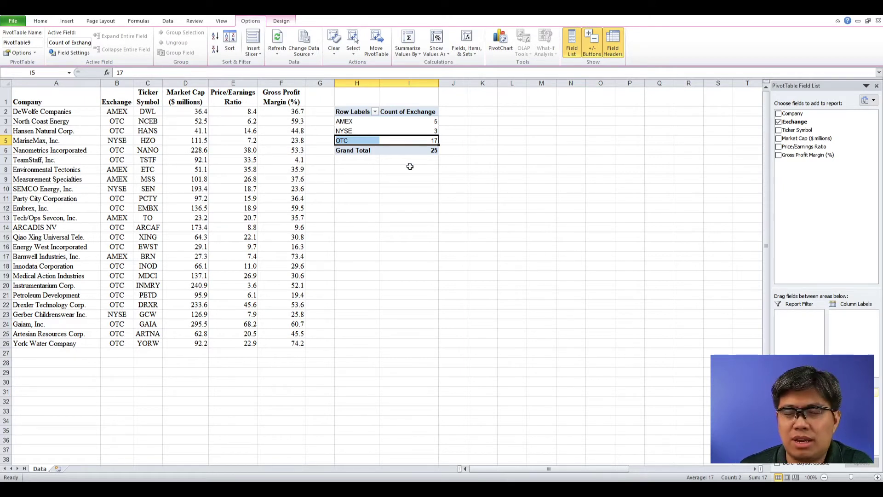
# Step: Show the Count of Exchange values as % of Column Total
pyautogui.click(410, 142)
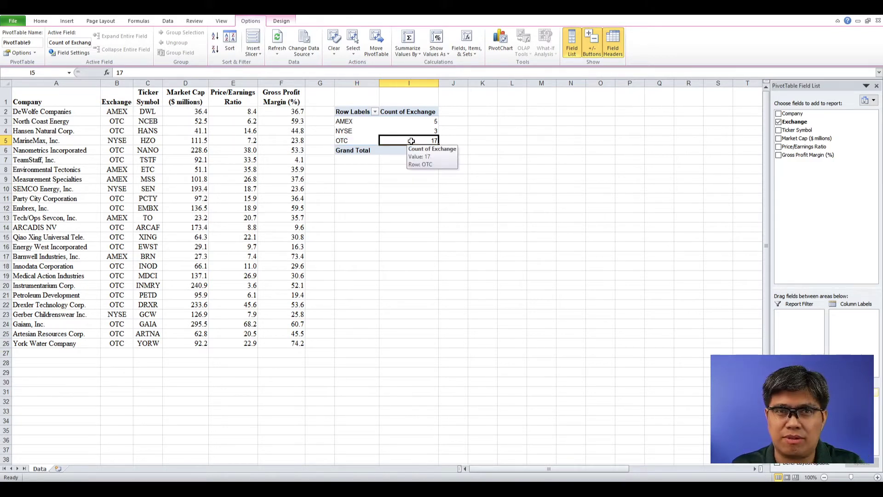
pyautogui.rightClick(411, 141)
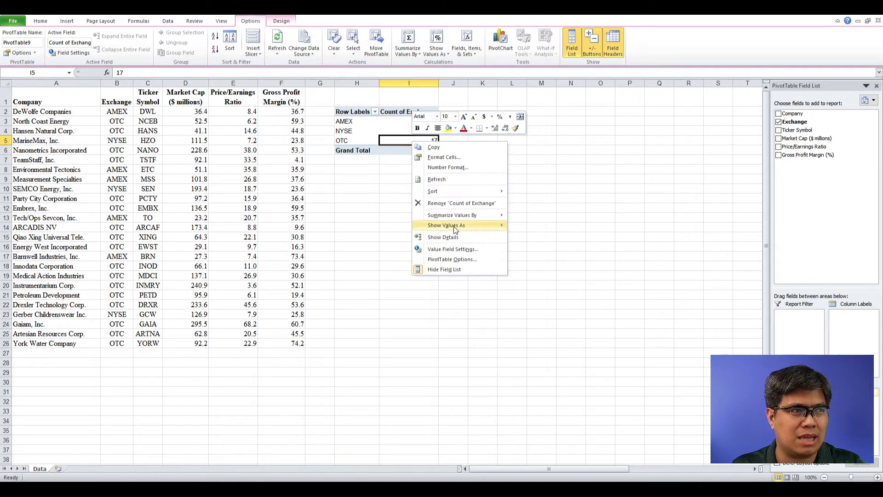
pyautogui.moveTo(456, 227)
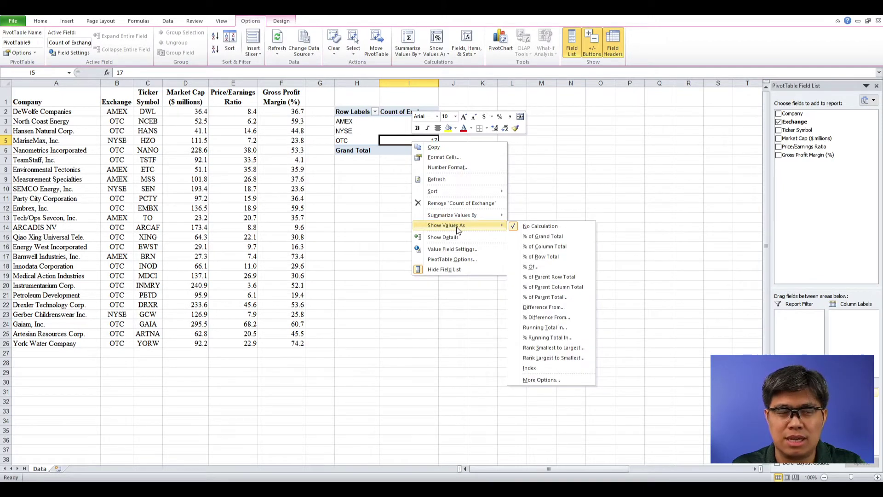
pyautogui.click(547, 247)
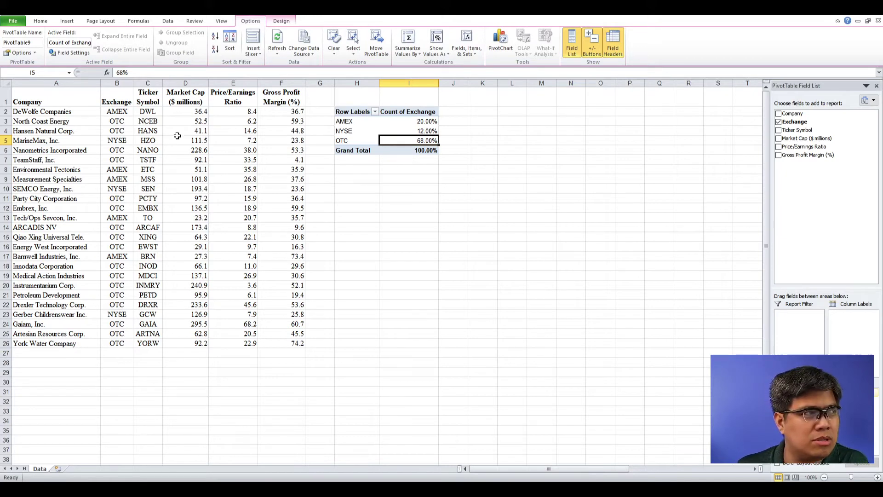
# Step: Create a second pivot table from the company data on the existing worksheet at cell H8, below the Exchange table
pyautogui.click(151, 121)
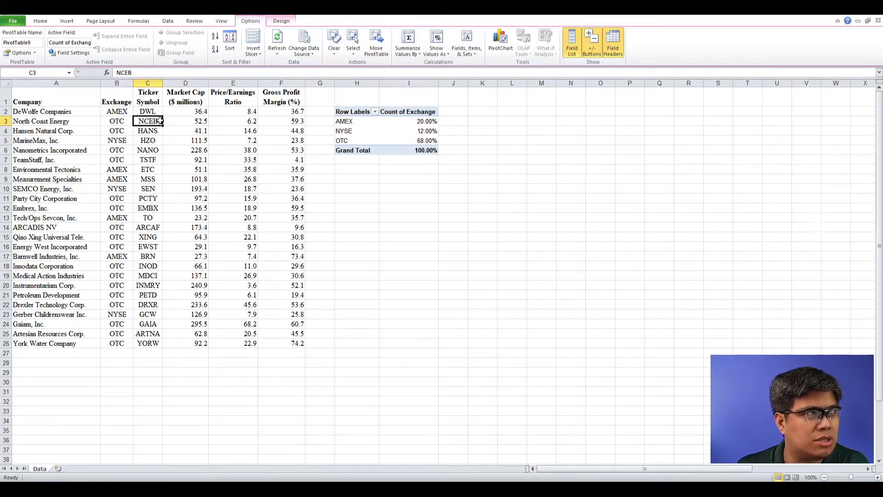
pyautogui.click(67, 21)
pyautogui.click(15, 39)
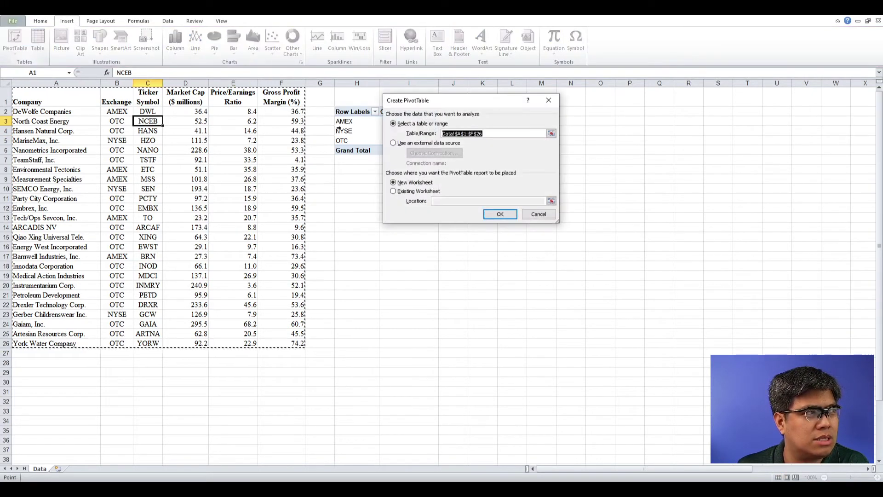
pyautogui.click(393, 191)
pyautogui.click(551, 201)
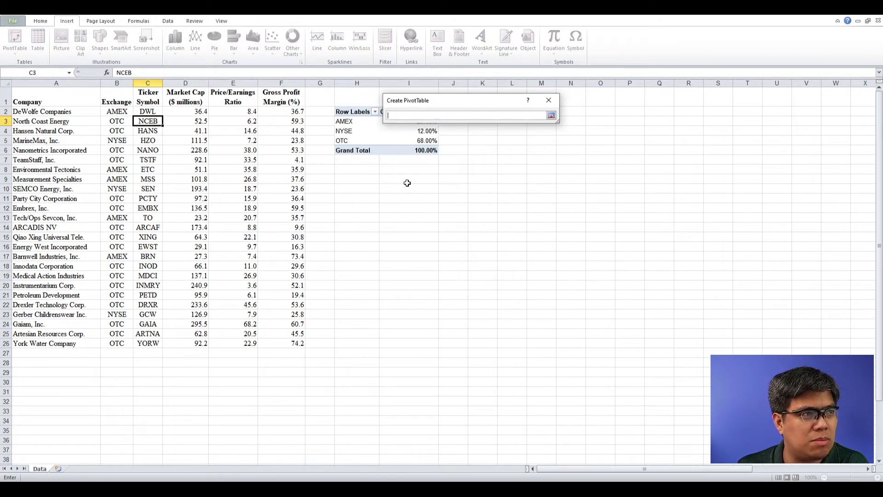
pyautogui.click(353, 170)
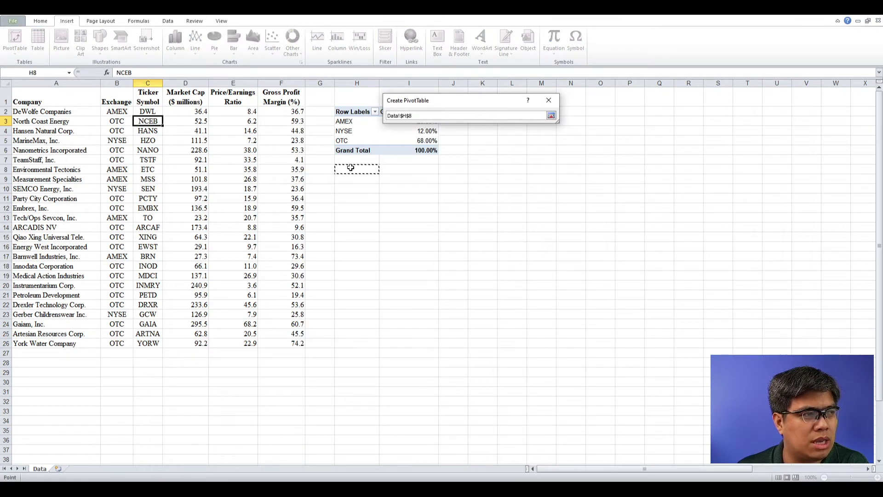
pyautogui.press('Return')
pyautogui.press('Return')
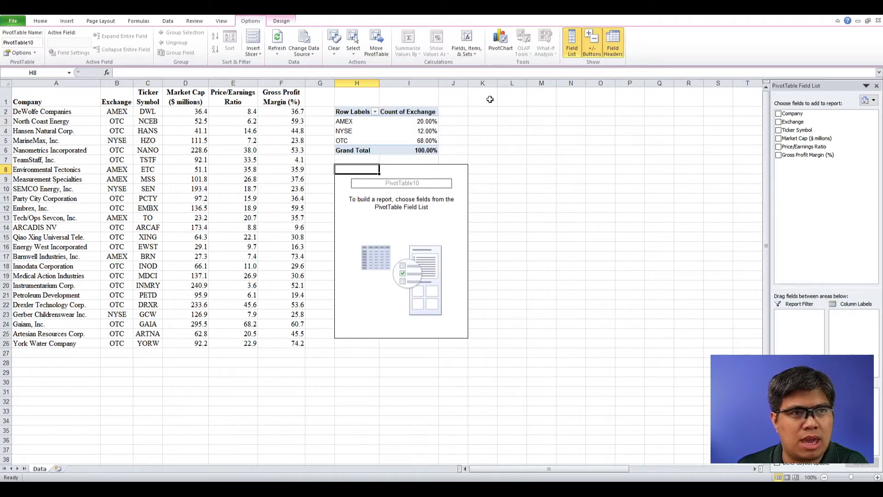
# Step: Add Ticker Symbol to the second pivot table as both row labels and counted values, and select its data rows
pyautogui.click(796, 130)
pyautogui.moveTo(800, 130); pyautogui.dragTo(851, 404)
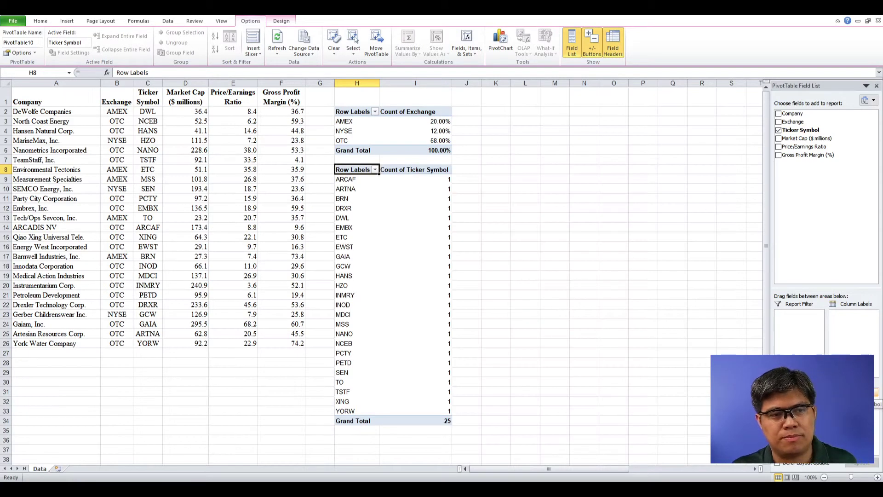
pyautogui.moveTo(350, 181); pyautogui.dragTo(425, 412)
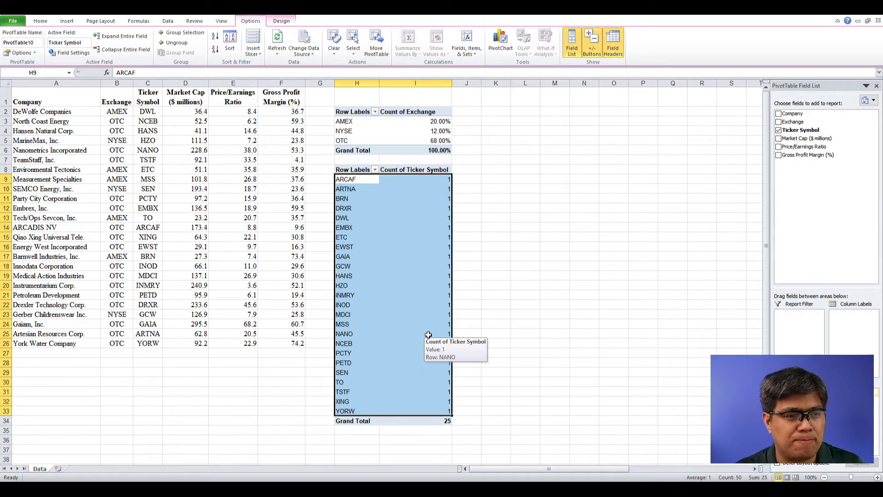
# Step: Create a third pivot table from the company data on the existing worksheet at cell K2
pyautogui.click(184, 140)
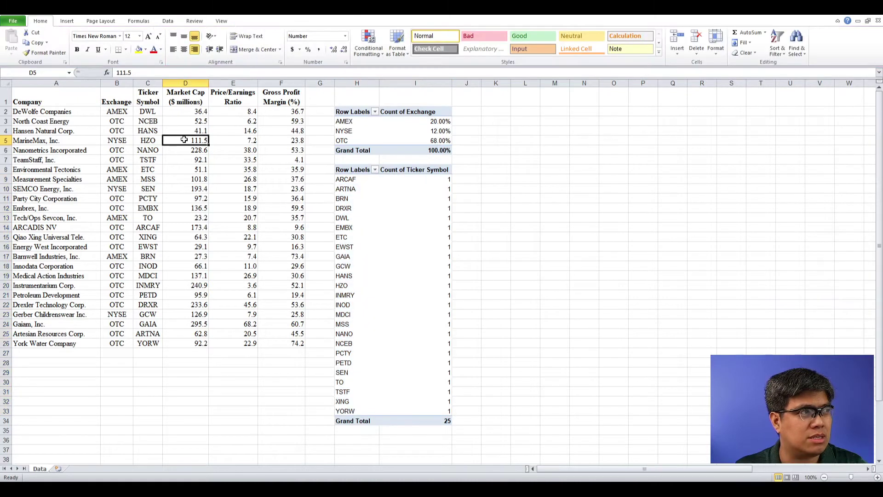
pyautogui.click(66, 21)
pyautogui.click(14, 37)
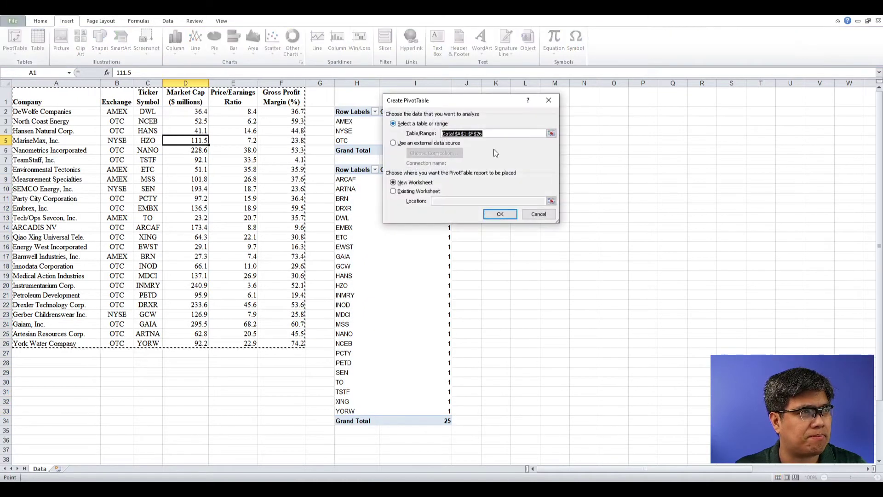
pyautogui.click(396, 192)
pyautogui.click(551, 201)
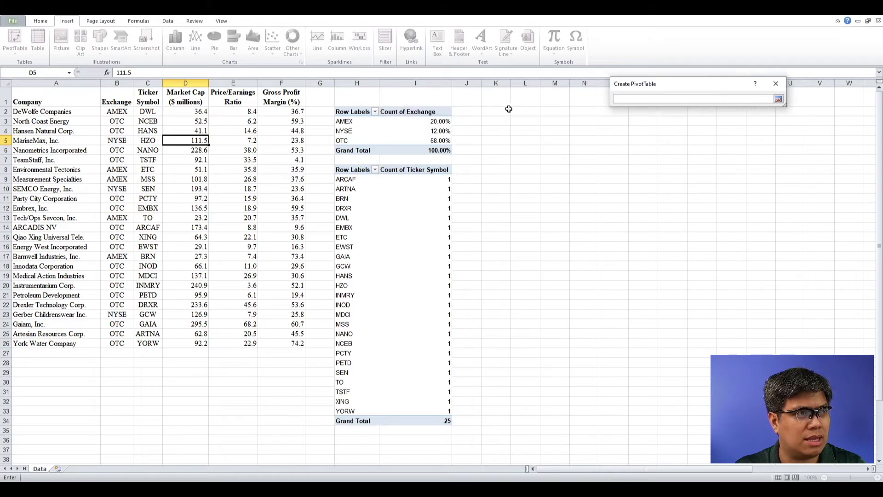
pyautogui.click(506, 109)
pyautogui.press('Return')
pyautogui.press('Return')
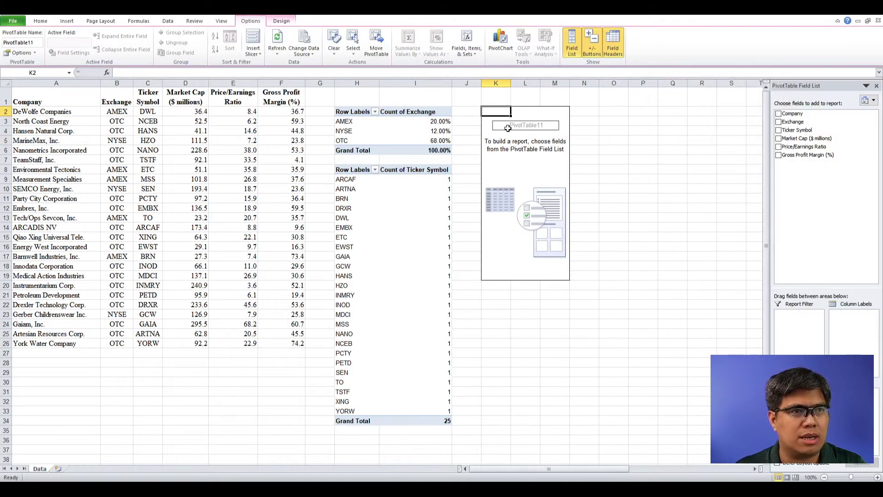
# Step: Add Market Cap ($ millions) to the third pivot table as row labels and as values summarized by Count
pyautogui.click(802, 139)
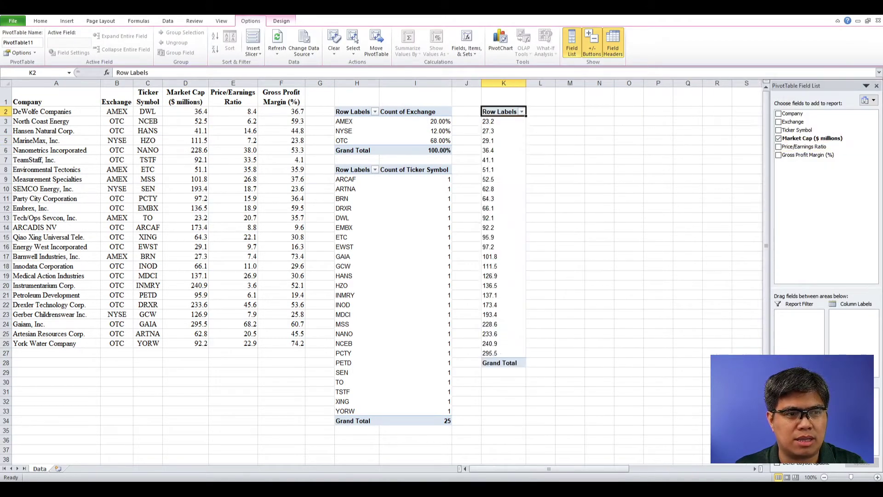
pyautogui.moveTo(802, 140); pyautogui.dragTo(855, 414)
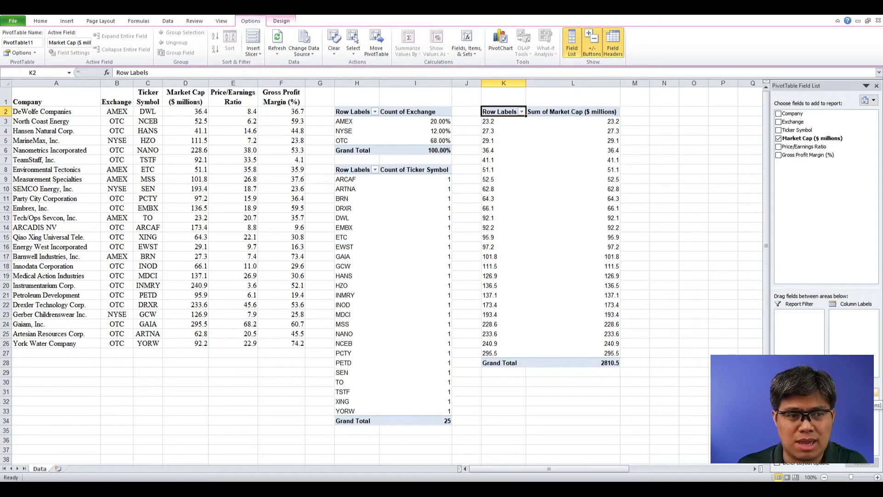
pyautogui.click(853, 405)
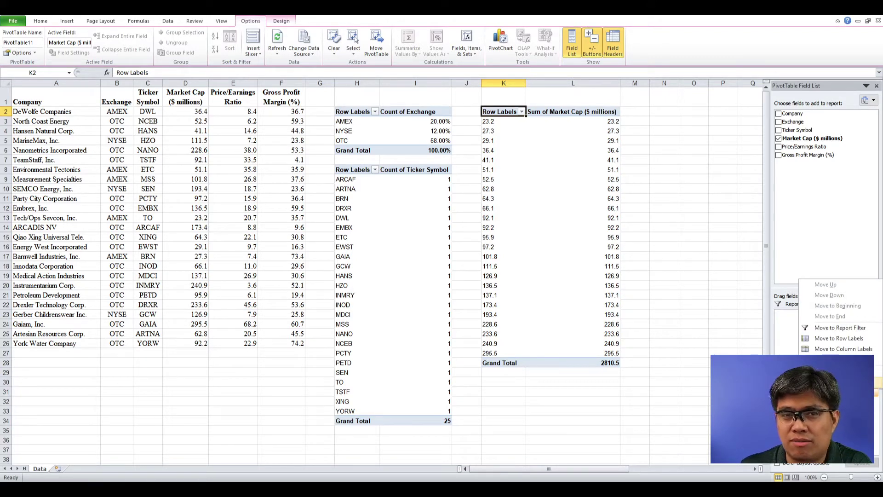
pyautogui.click(837, 384)
pyautogui.click(640, 157)
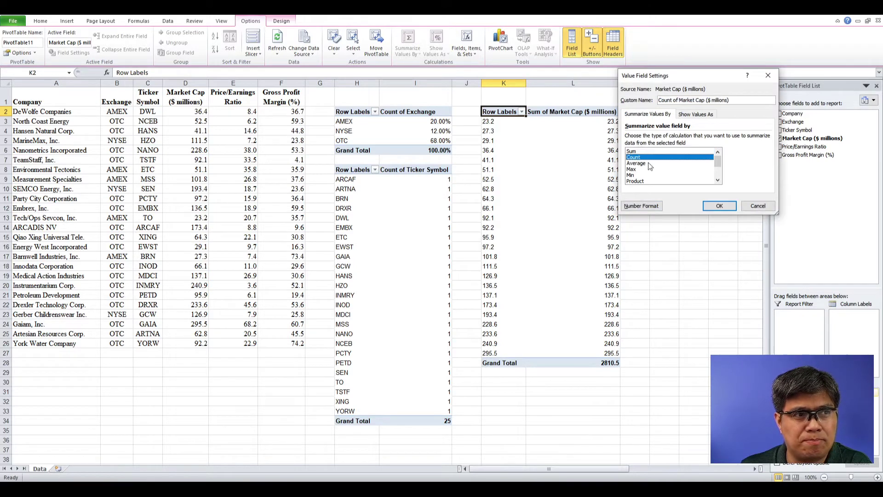
pyautogui.click(720, 206)
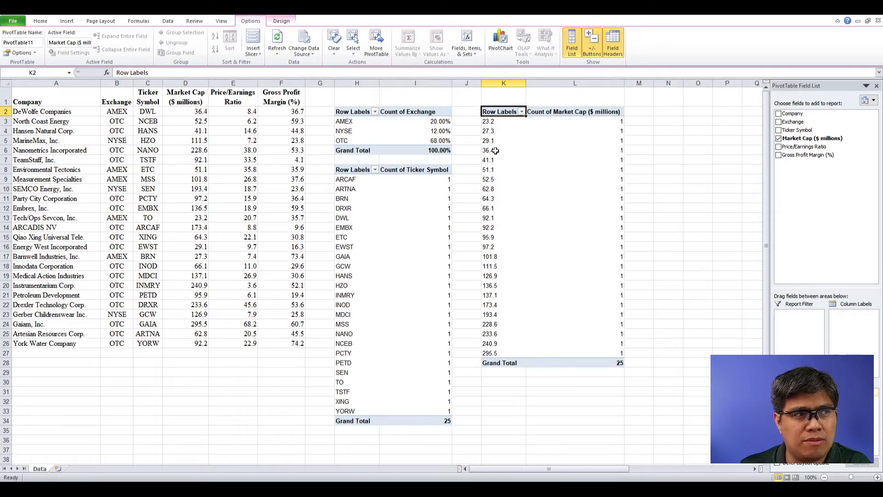
# Step: Group the Market Cap row labels in the third pivot table from 0 to 300 in intervals of 50
pyautogui.click(496, 125)
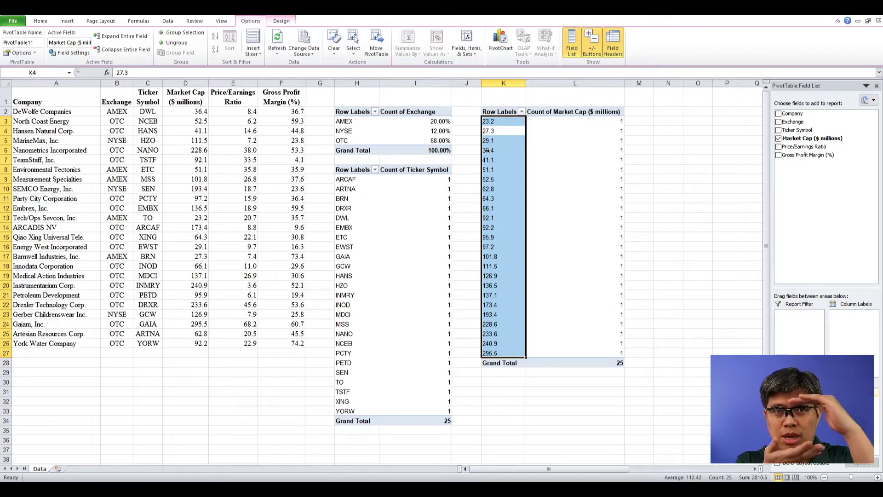
pyautogui.rightClick(488, 160)
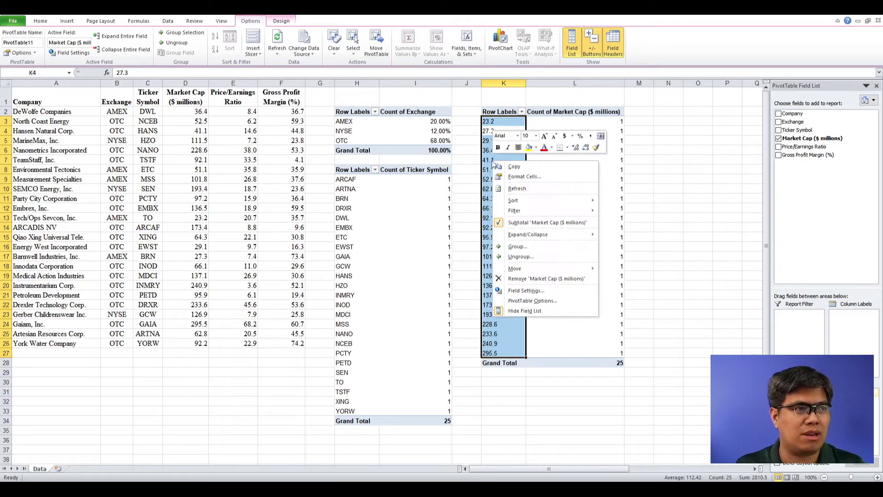
pyautogui.click(522, 254)
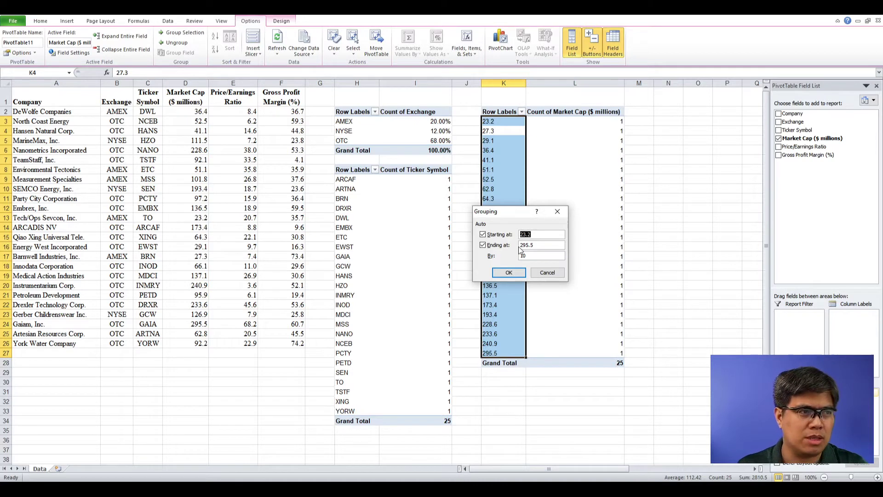
pyautogui.press('Tab')
pyautogui.press('Tab')
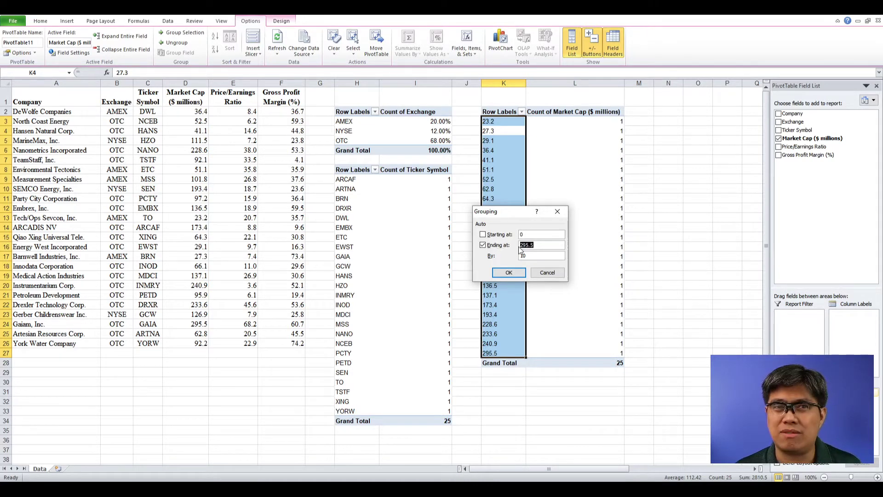
pyautogui.write('300')
pyautogui.press('Tab')
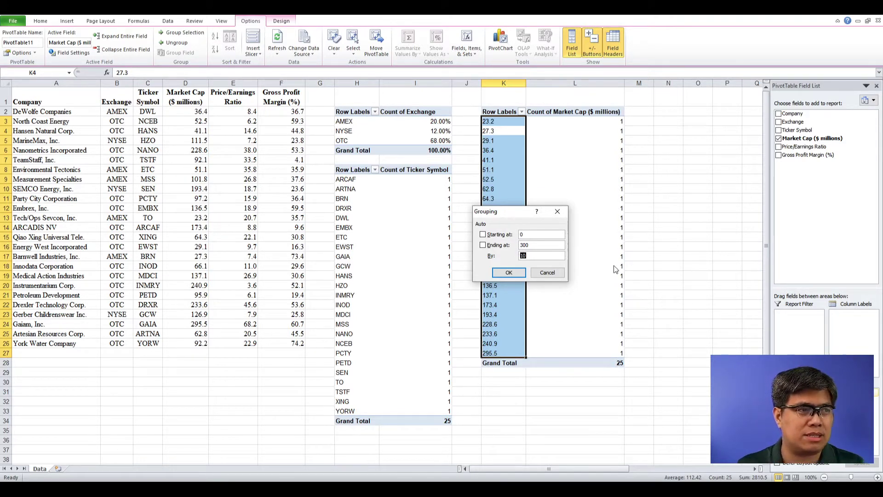
pyautogui.write('5')
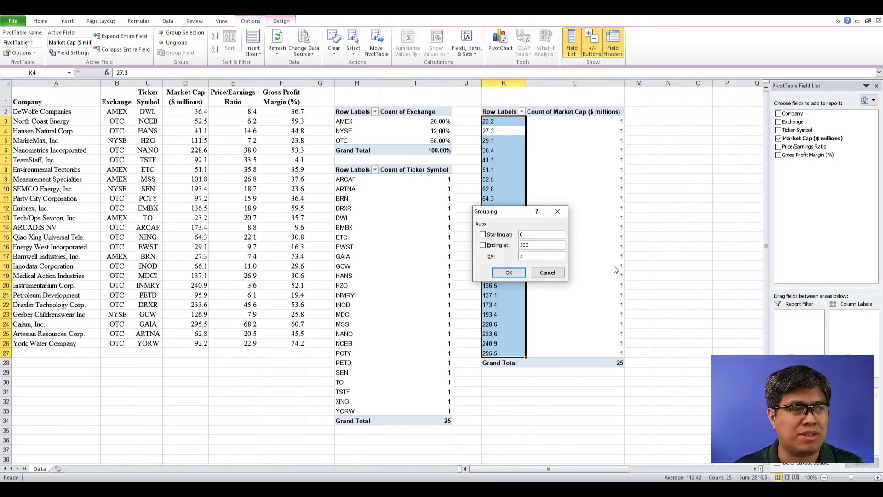
pyautogui.press('Return')
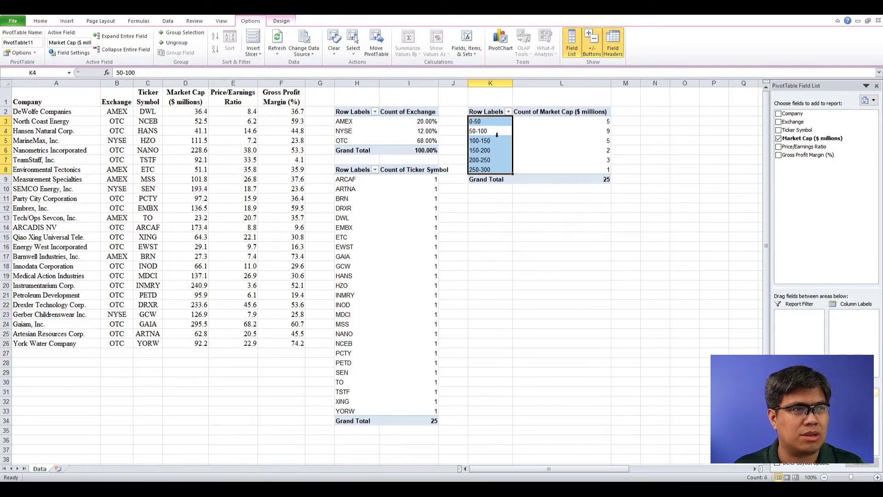
pyautogui.moveTo(483, 122); pyautogui.dragTo(577, 167)
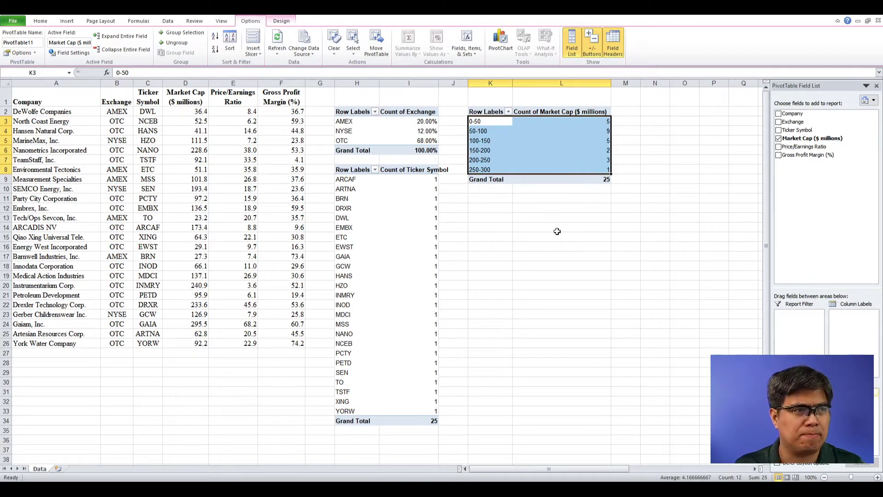
pyautogui.click(570, 197)
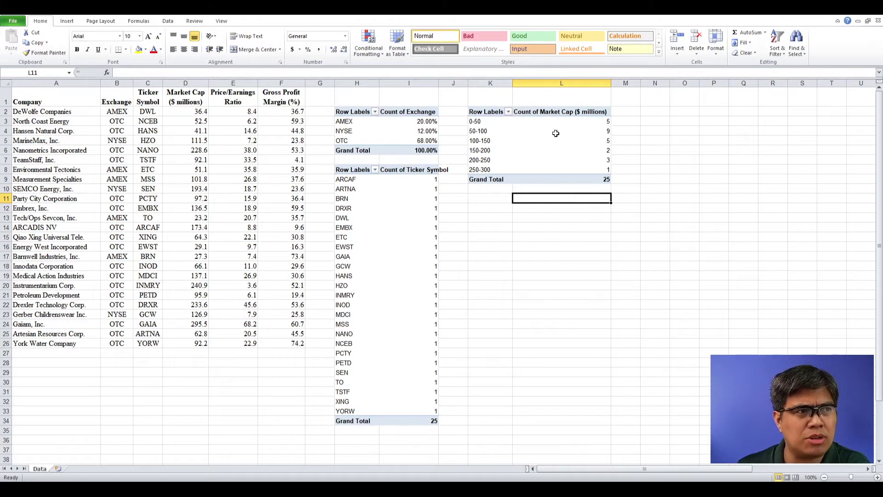
# Step: Fill the 50-100 row of the Market Cap pivot table with yellow
pyautogui.click(572, 131)
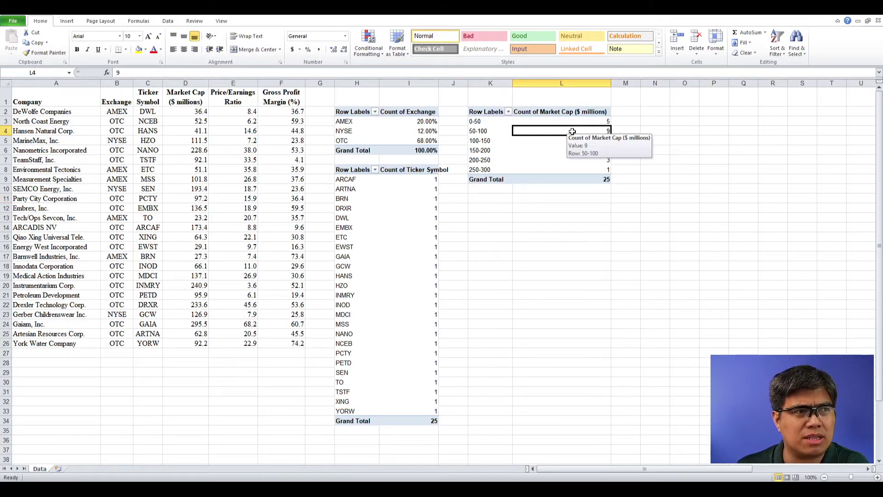
pyautogui.click(543, 133)
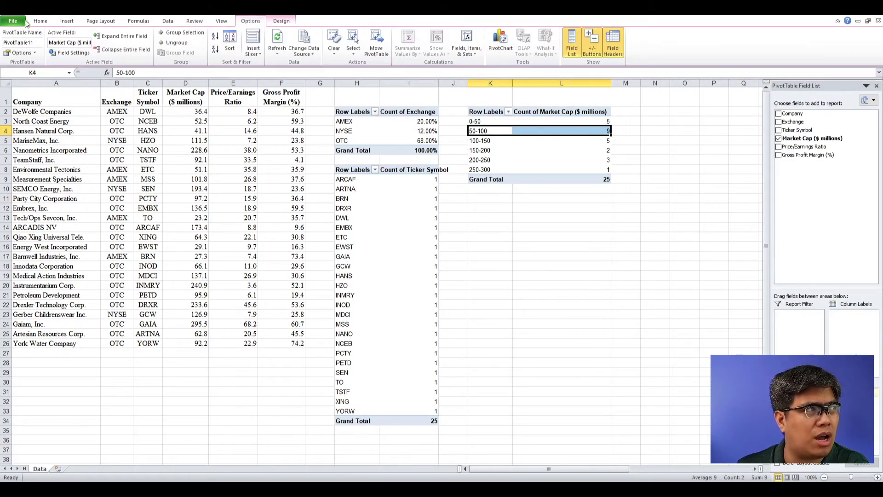
pyautogui.click(41, 20)
pyautogui.click(139, 51)
pyautogui.click(515, 218)
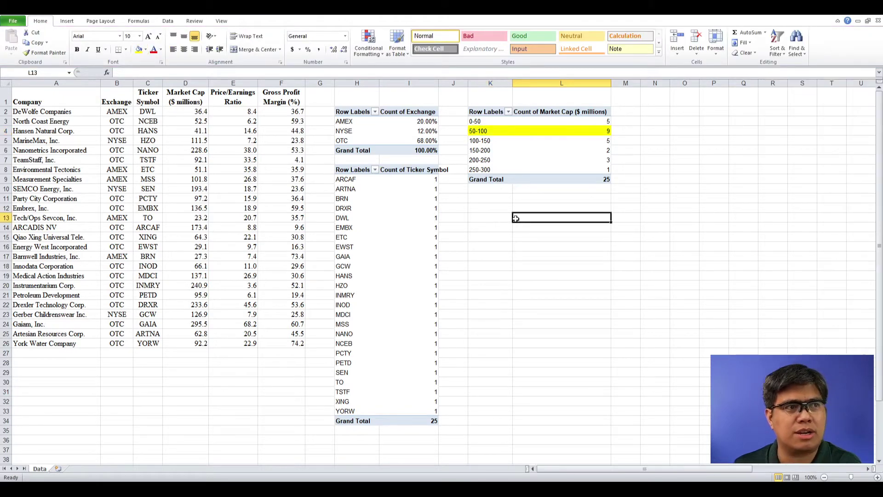
# Step: Copy the whole Market Cap pivot table to cell K11 and remove the Market Cap field from the copy
pyautogui.moveTo(473, 113); pyautogui.dragTo(572, 176)
pyautogui.hotkey('ctrl', 'c')
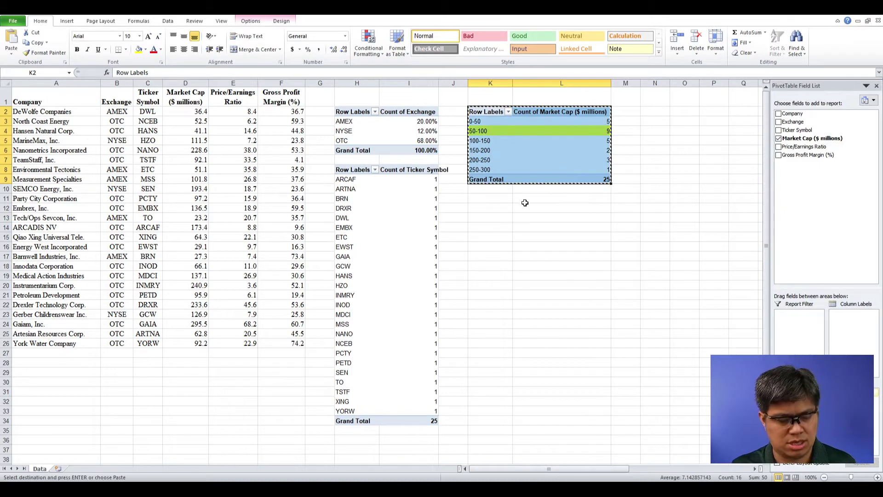
pyautogui.click(494, 198)
pyautogui.hotkey('ctrl', 'v')
pyautogui.click(779, 138)
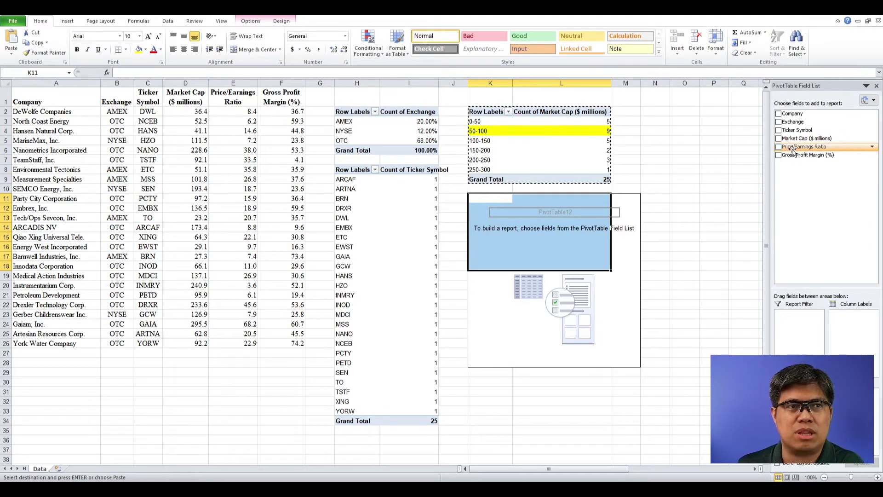
# Step: Add Price/Earnings Ratio to the pivot table at K11 as row labels and as values summarized by Count
pyautogui.click(778, 146)
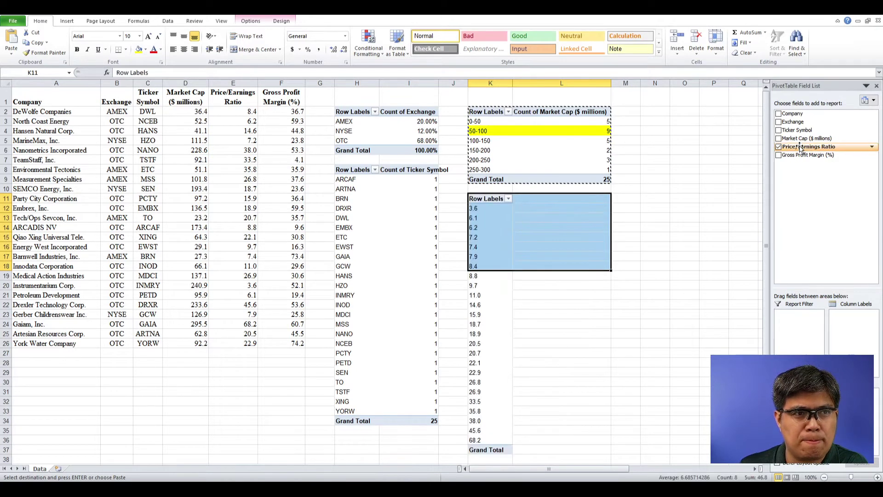
pyautogui.moveTo(808, 147); pyautogui.dragTo(851, 391)
pyautogui.click(851, 368)
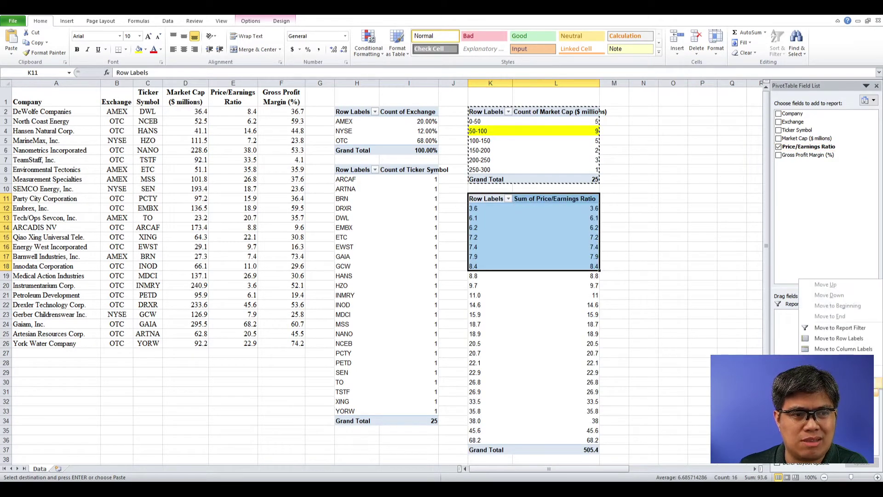
pyautogui.click(823, 324)
pyautogui.click(637, 157)
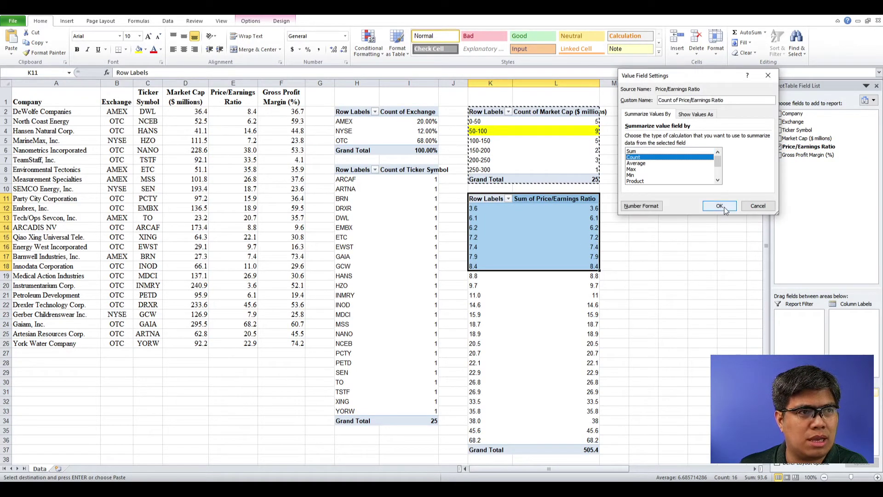
pyautogui.click(720, 206)
# Step: Group the Price/Earnings Ratio row labels from 0 to 70 in intervals of 15, and fill the 0-15 row with yellow
pyautogui.rightClick(474, 256)
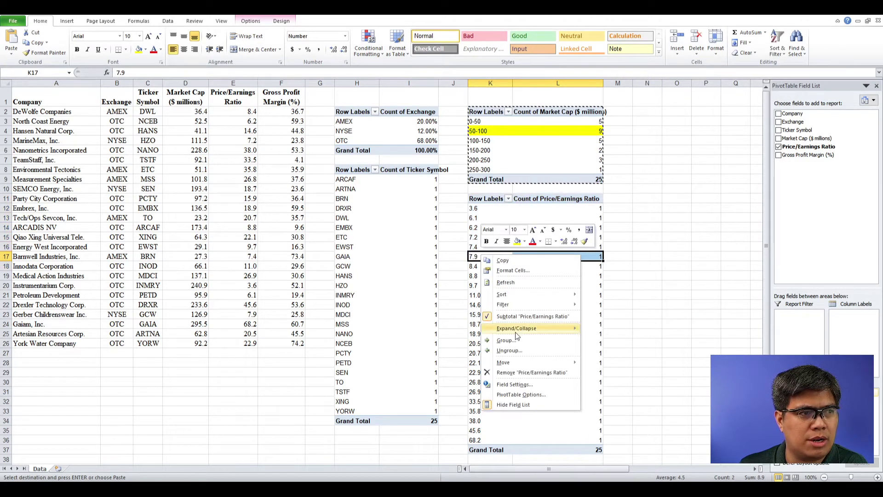
pyautogui.click(520, 343)
pyautogui.write('0')
pyautogui.press('Tab')
pyautogui.press('Tab')
pyautogui.write('70')
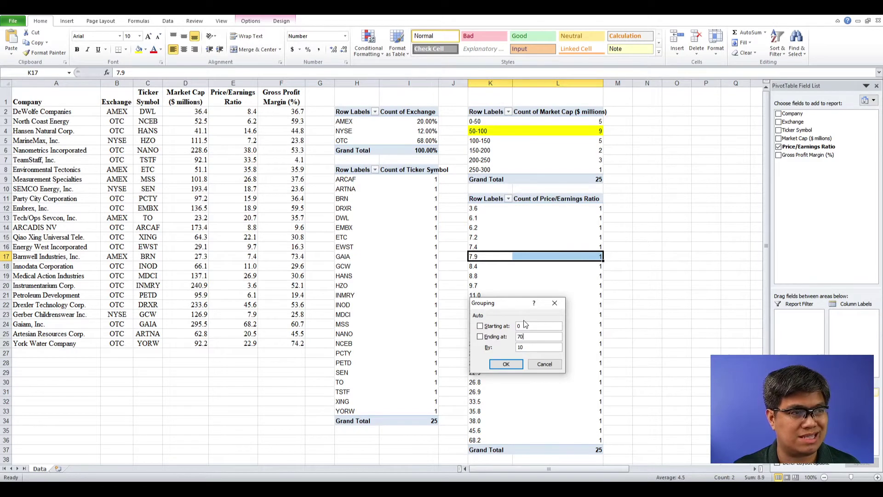
pyautogui.press('Tab')
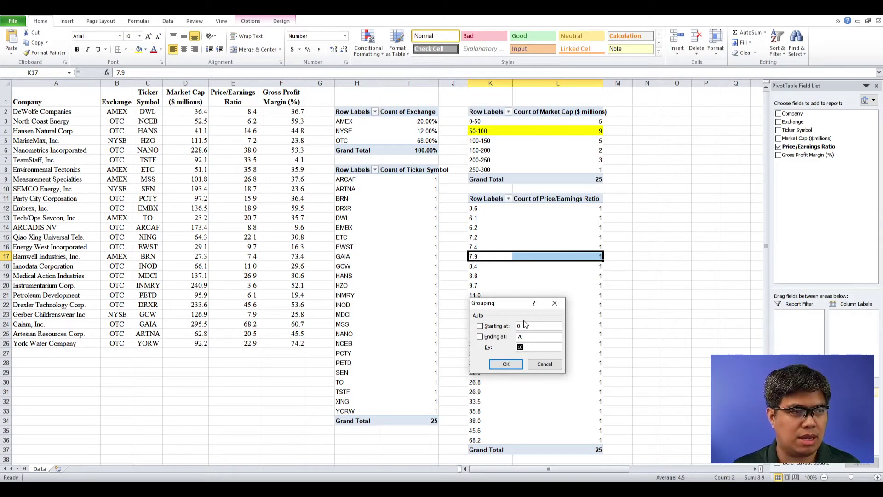
pyautogui.press('Return')
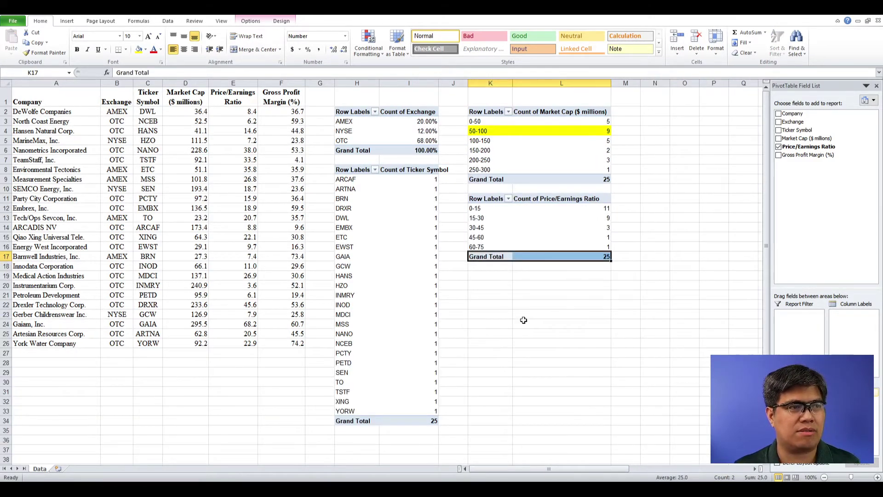
pyautogui.click(531, 315)
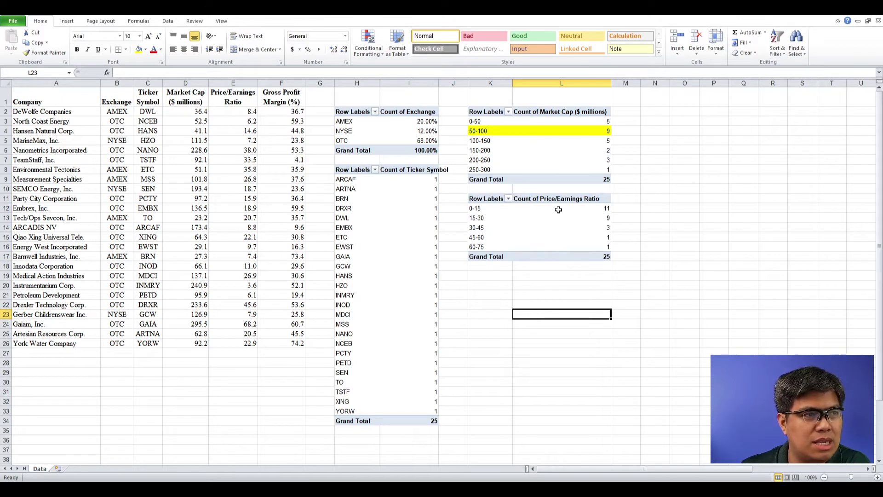
pyautogui.moveTo(559, 209); pyautogui.dragTo(502, 212)
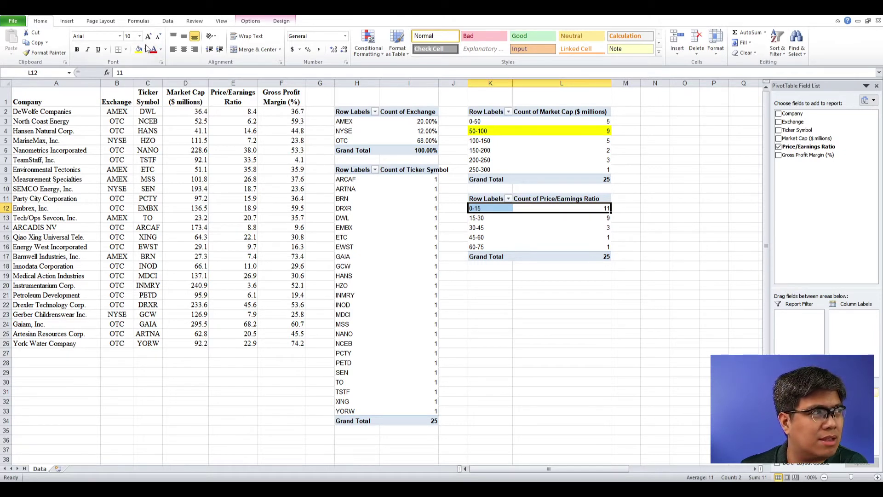
# Step: Copy the whole Price/Earnings Ratio pivot table to cell K19 and remove the Price/Earnings Ratio field from the copy
pyautogui.moveTo(490, 198); pyautogui.dragTo(562, 255)
pyautogui.hotkey('ctrl', 'c')
pyautogui.click(501, 275)
pyautogui.hotkey('ctrl', 'v')
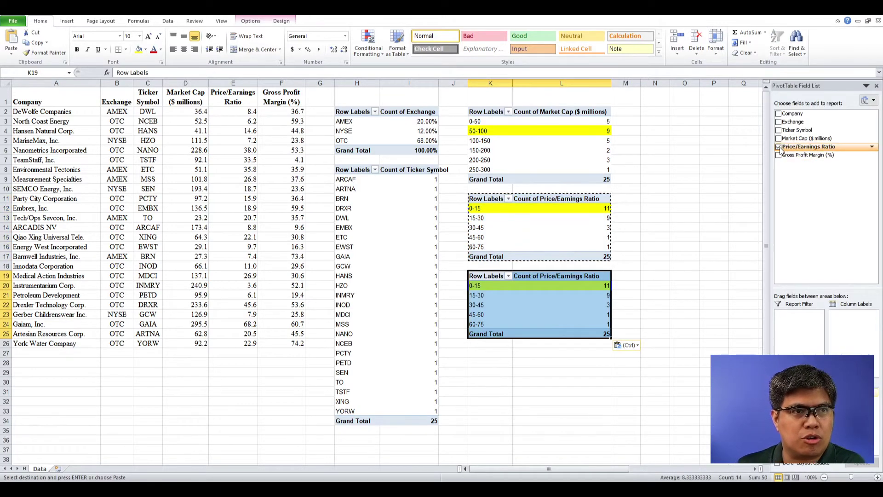
pyautogui.click(804, 147)
# Step: Add Gross Profit Margin (%) to the pivot table at K19 as row labels and as values summarized by Count
pyautogui.moveTo(808, 155); pyautogui.dragTo(811, 247)
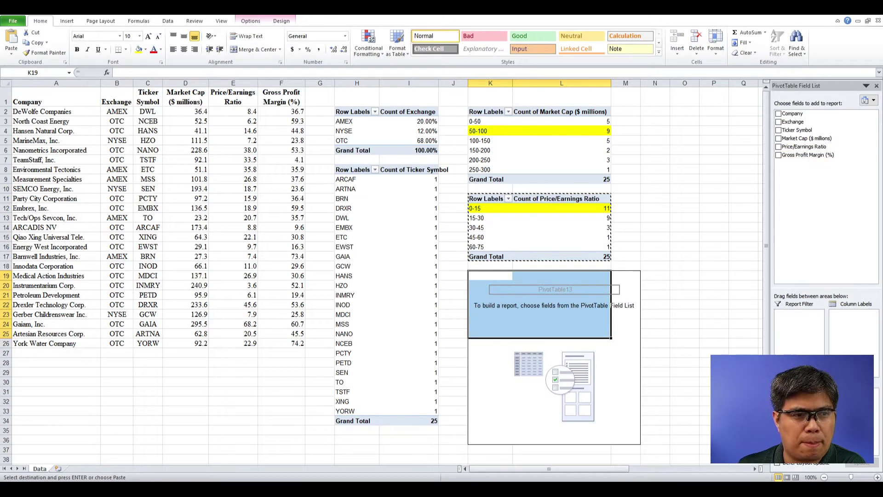
pyautogui.moveTo(809, 155); pyautogui.dragTo(855, 405)
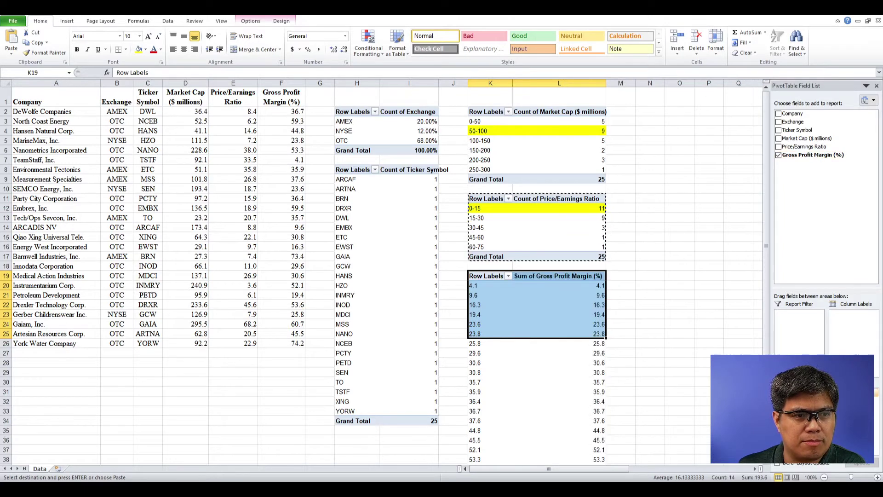
pyautogui.click(856, 407)
pyautogui.click(824, 326)
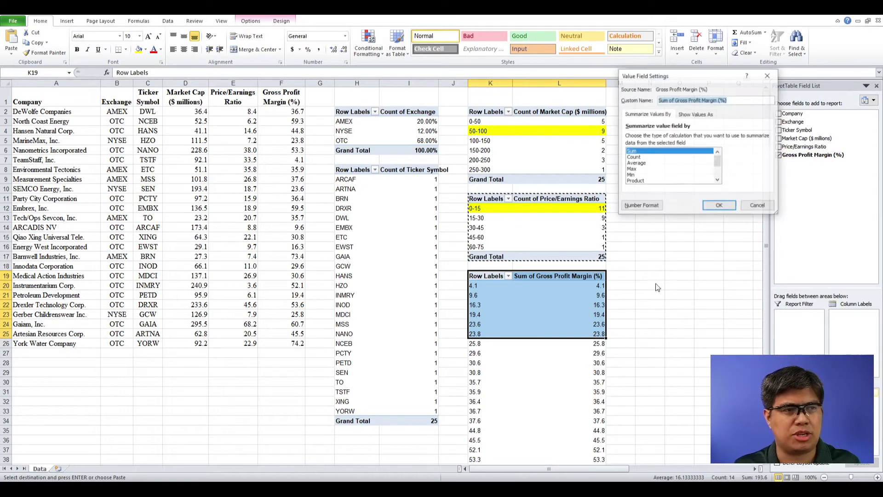
pyautogui.click(634, 158)
pyautogui.click(719, 205)
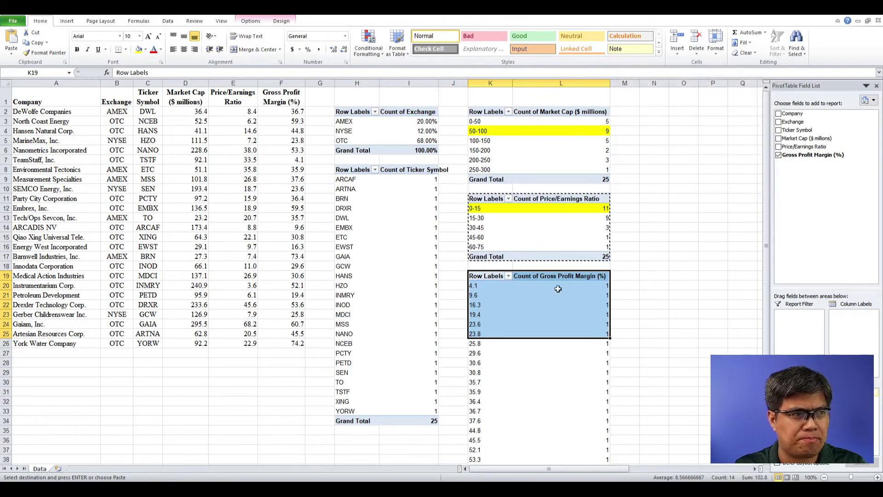
# Step: Group the Gross Profit Margin row labels from 0 to 80 in intervals of 20
pyautogui.rightClick(486, 304)
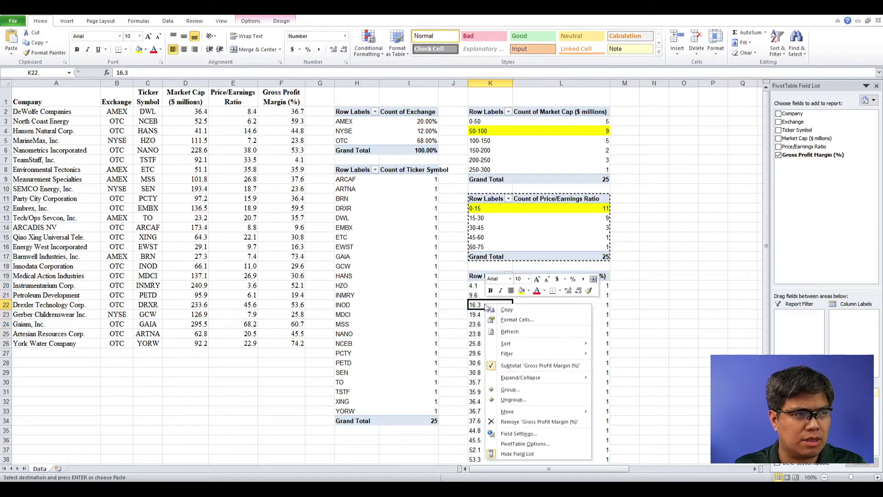
pyautogui.click(524, 390)
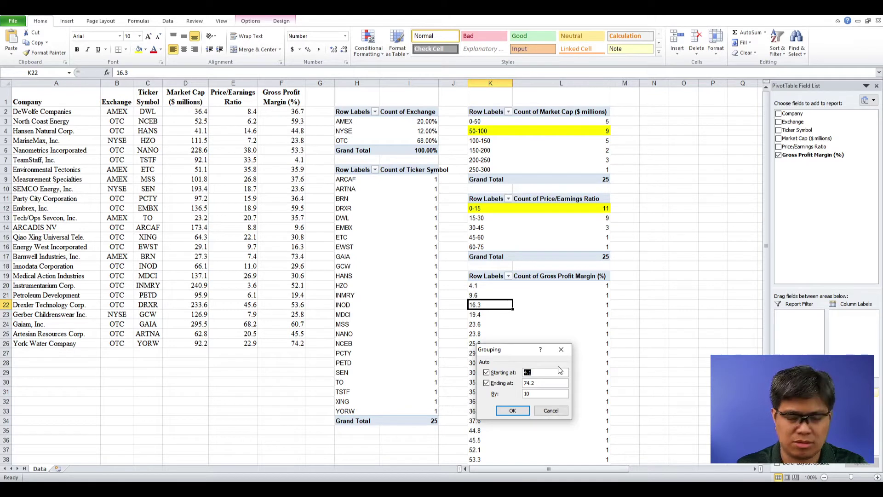
pyautogui.write('0')
pyautogui.press('Tab')
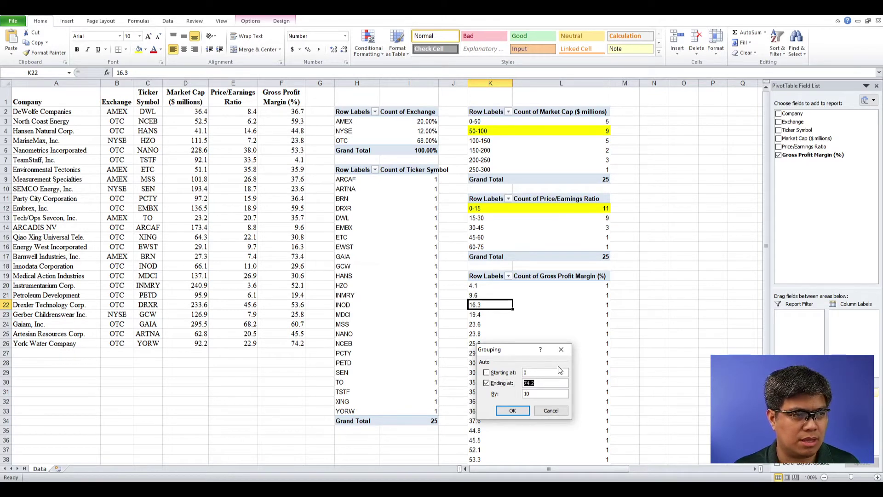
pyautogui.write('80')
pyautogui.press('Tab')
pyautogui.write('20')
pyautogui.press('Return')
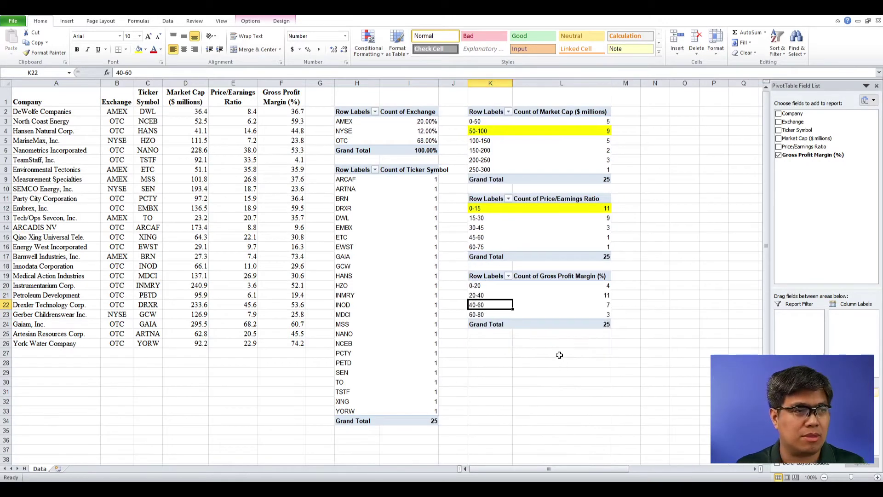
# Step: Fill the 20-40 row of the Gross Profit Margin pivot table with yellow
pyautogui.moveTo(477, 287); pyautogui.dragTo(548, 313)
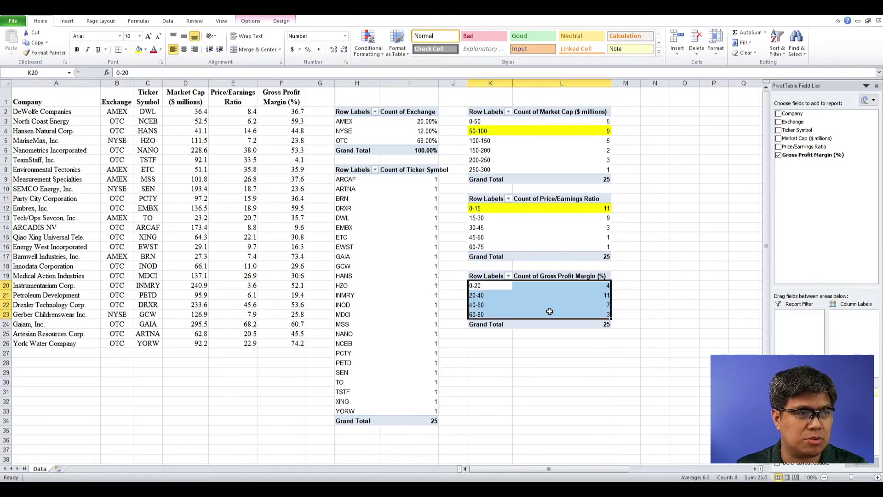
pyautogui.click(594, 297)
pyautogui.moveTo(594, 297); pyautogui.dragTo(480, 297)
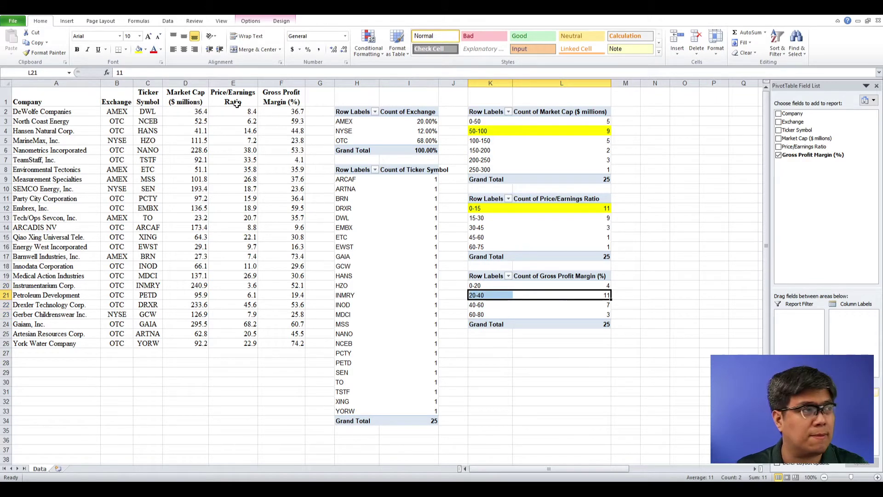
pyautogui.click(140, 50)
pyautogui.click(563, 376)
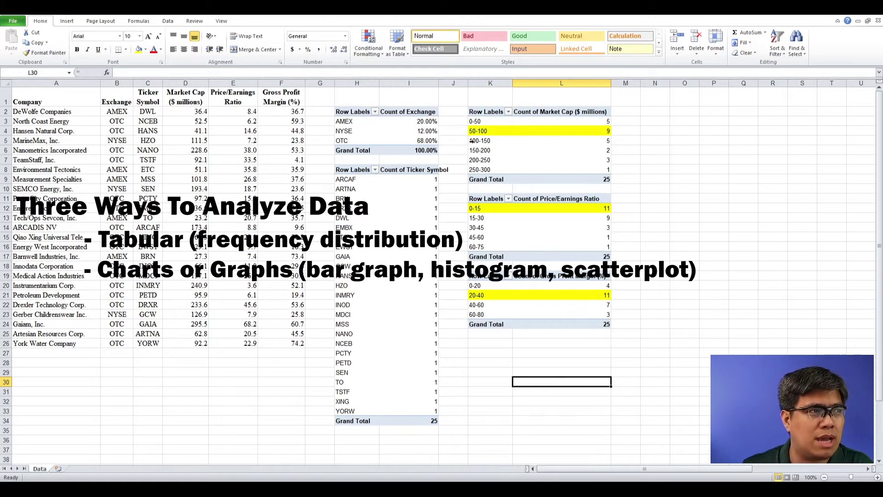
# Step: Insert ten blank columns before column K, ahead of the Market Cap, Price/Earnings Ratio and Gross Profit Margin pivot tables
pyautogui.moveTo(351, 112); pyautogui.dragTo(407, 147)
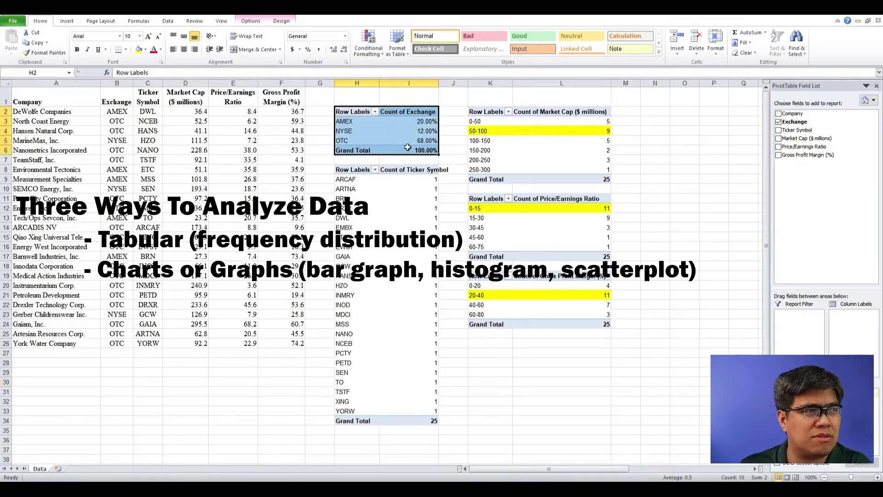
pyautogui.moveTo(483, 79); pyautogui.dragTo(675, 83)
pyautogui.rightClick(675, 83)
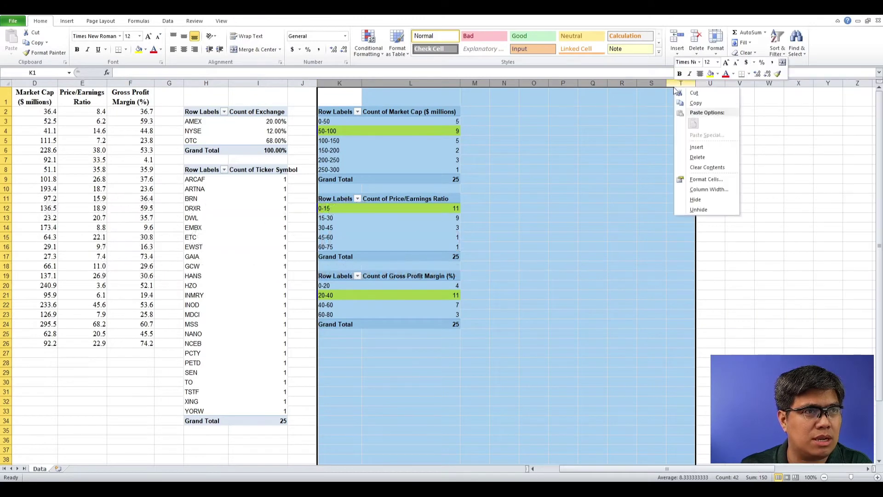
pyautogui.click(688, 150)
pyautogui.click(481, 149)
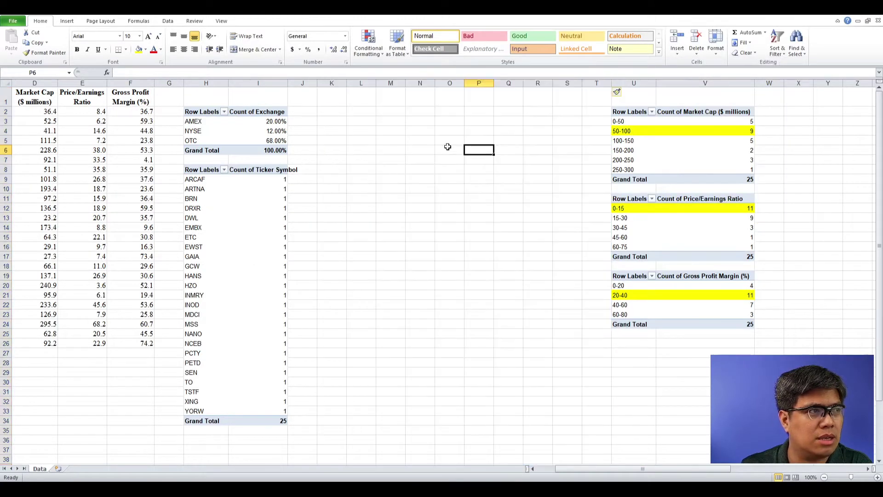
# Step: Insert a clustered column PivotChart from the Exchange pivot table and place it beside that table
pyautogui.click(259, 130)
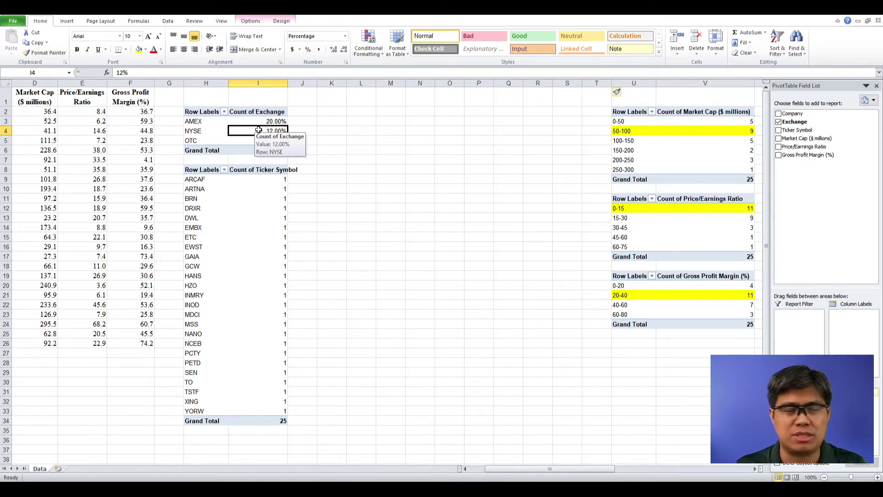
pyautogui.rightClick(258, 130)
pyautogui.press('Escape')
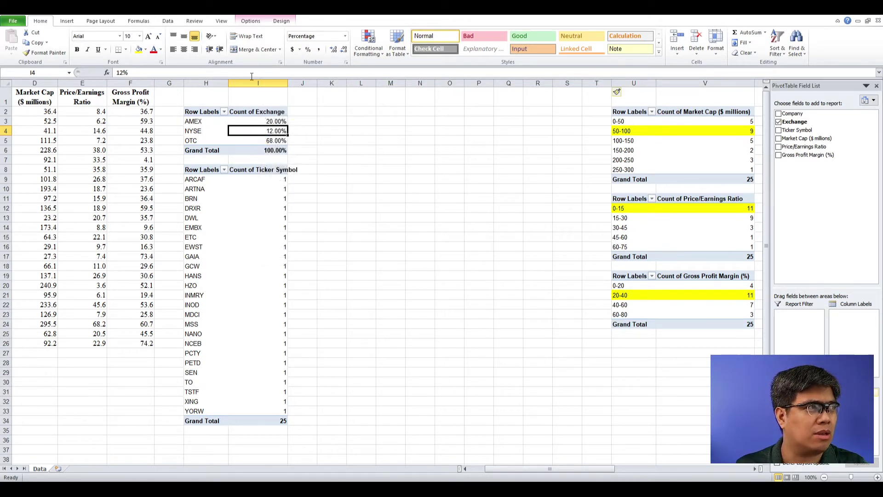
pyautogui.click(251, 24)
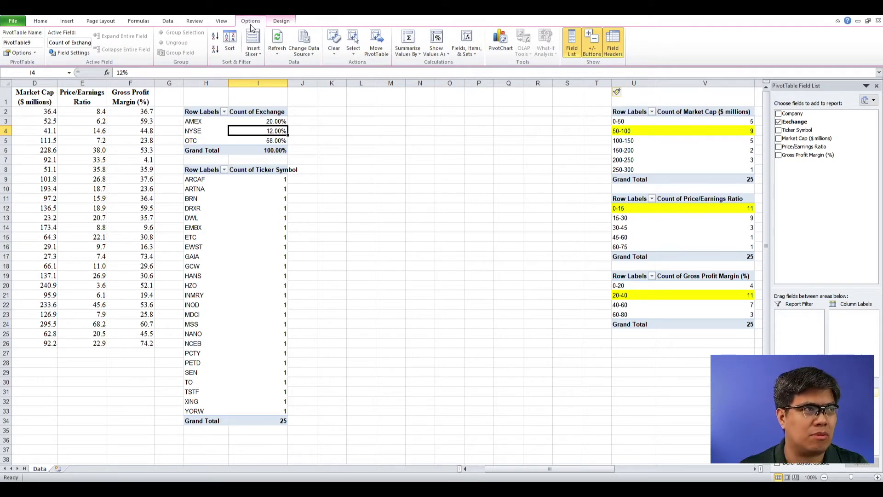
pyautogui.click(502, 45)
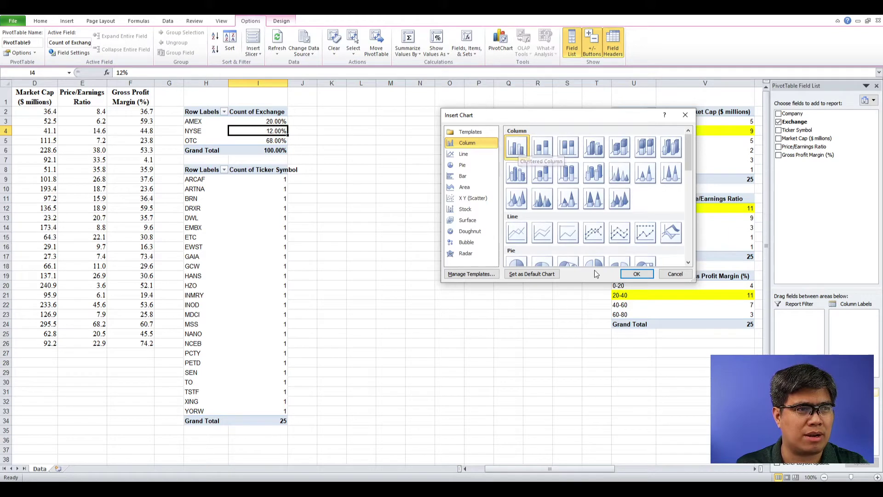
pyautogui.click(637, 275)
pyautogui.moveTo(492, 234); pyautogui.dragTo(524, 130)
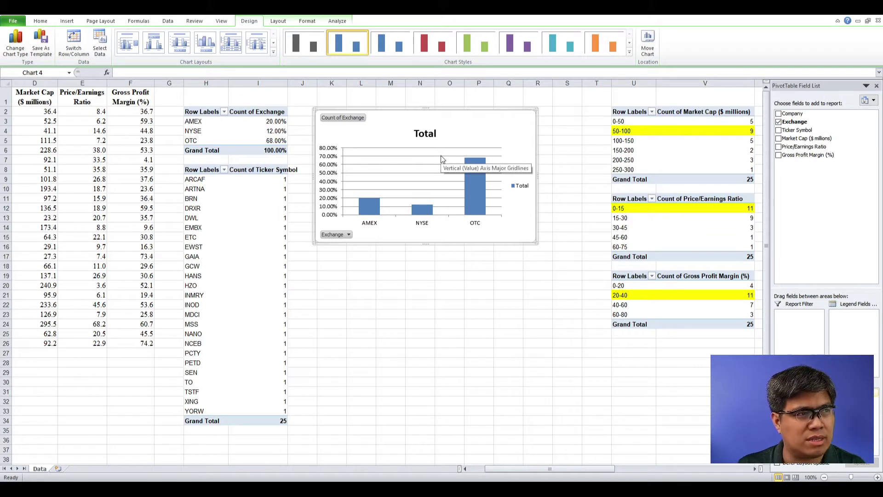
# Step: Delete the gridlines and legend from the Exchange chart and hide all its field buttons
pyautogui.click(510, 186)
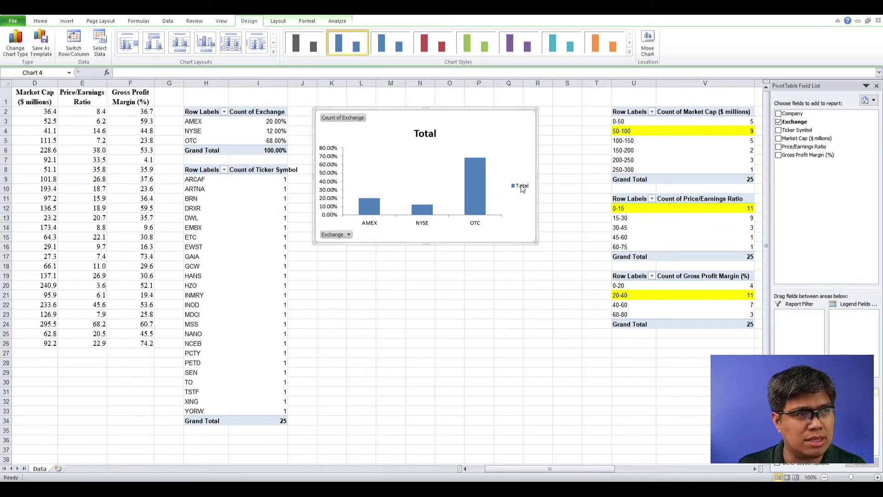
pyautogui.press('Delete')
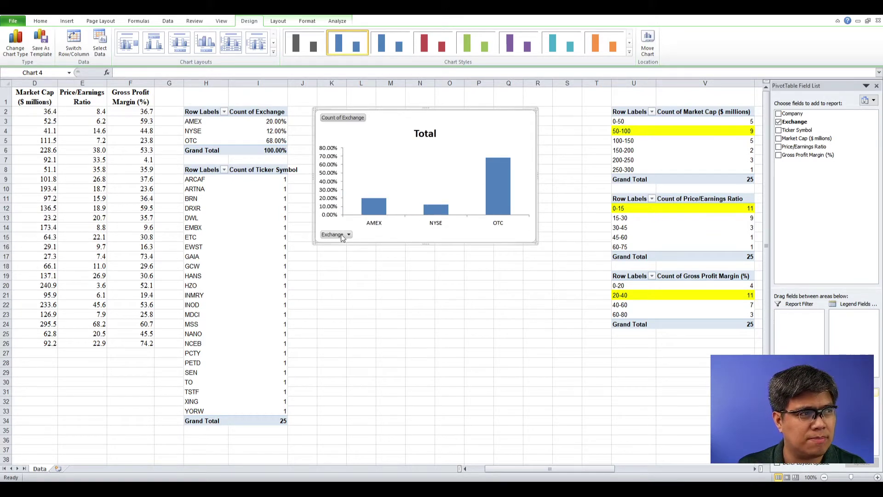
pyautogui.rightClick(359, 119)
pyautogui.click(402, 222)
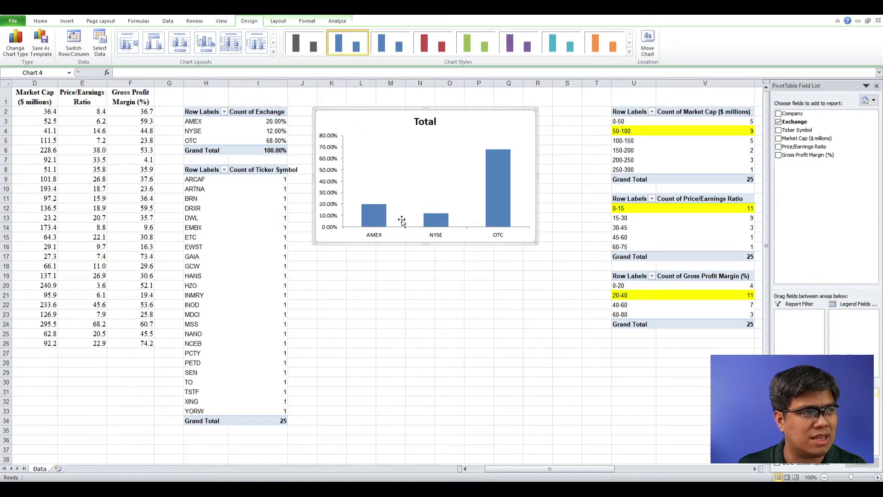
# Step: Add a horizontal axis title below the Exchange chart's axis reading "Exchange"
pyautogui.click(289, 22)
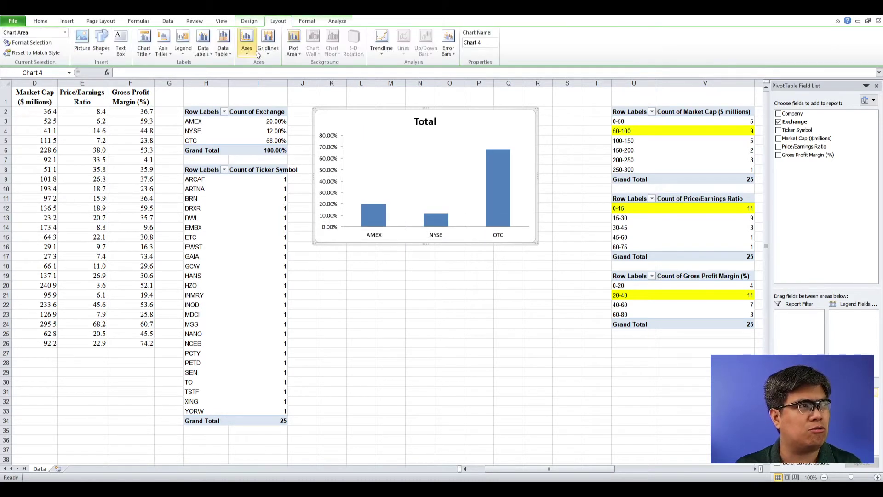
pyautogui.click(164, 48)
pyautogui.moveTo(181, 67)
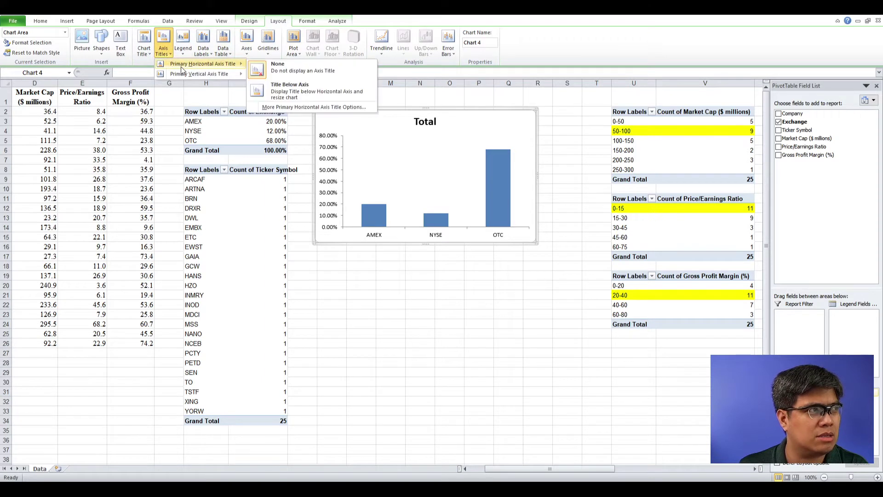
pyautogui.click(276, 89)
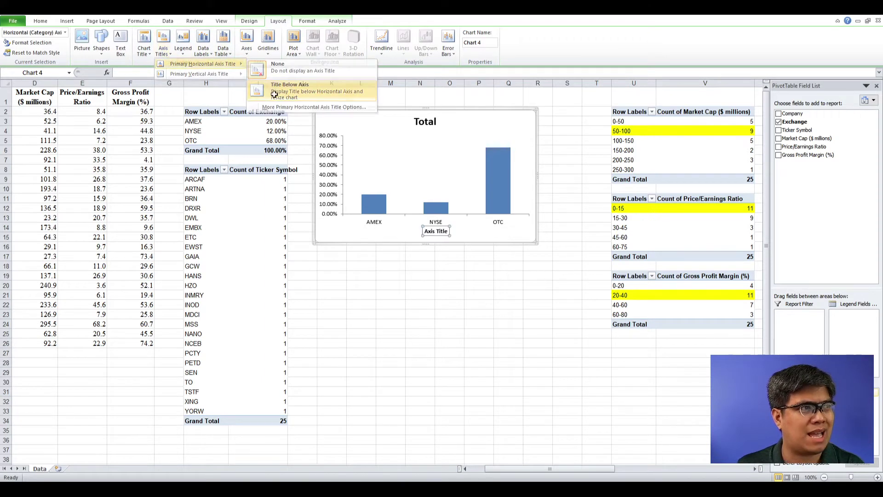
pyautogui.tripleClick(437, 232)
pyautogui.write('Exchange')
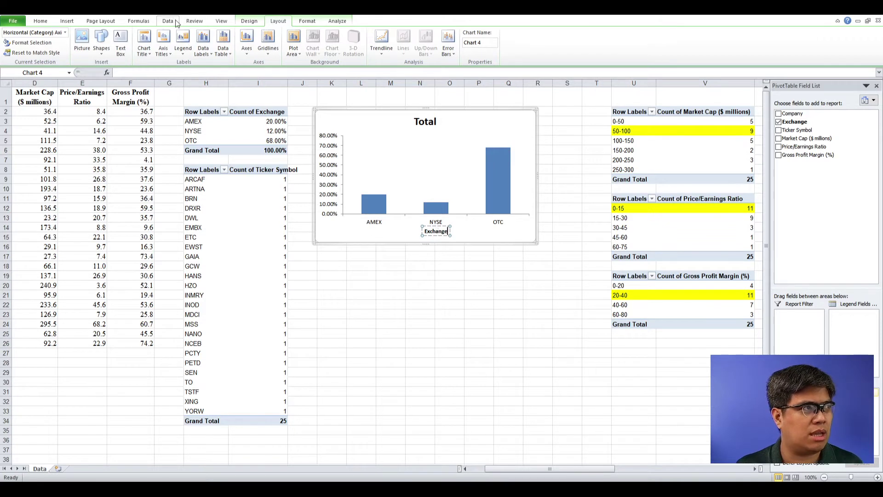
# Step: Add a rotated vertical axis title to the Exchange chart reading "Frequency"
pyautogui.click(164, 46)
pyautogui.moveTo(176, 73)
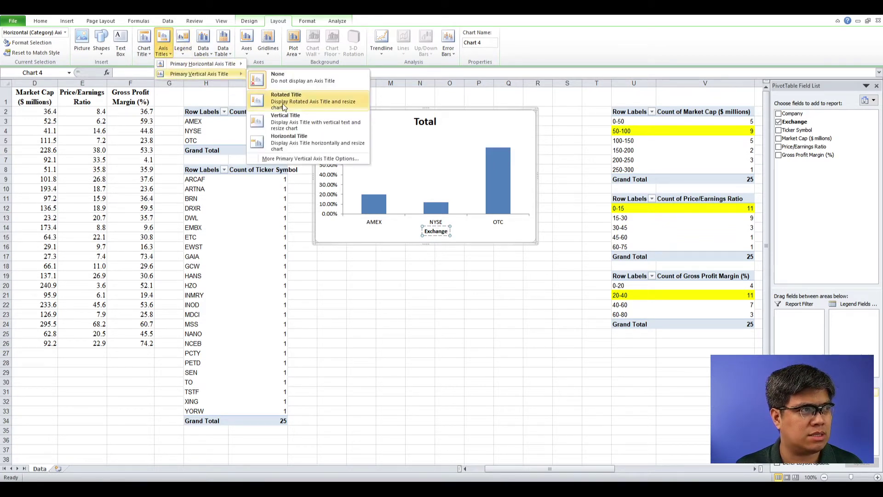
pyautogui.click(272, 95)
pyautogui.tripleClick(328, 181)
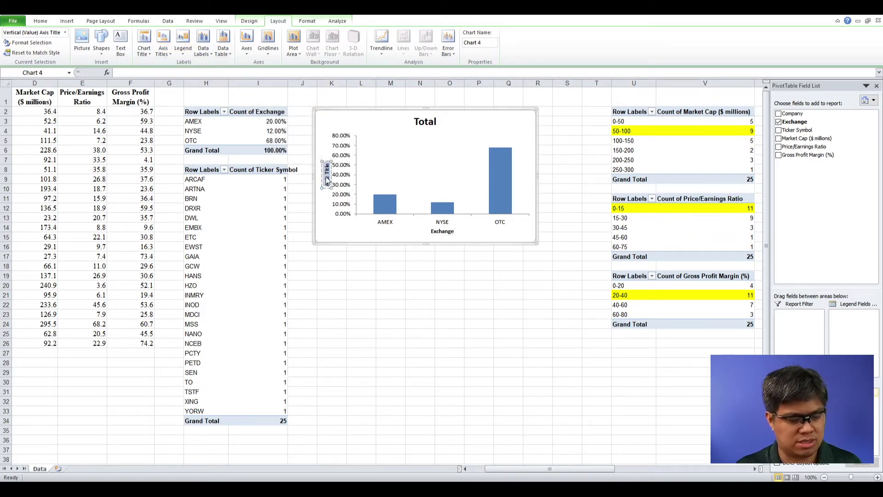
pyautogui.write('Frequency')
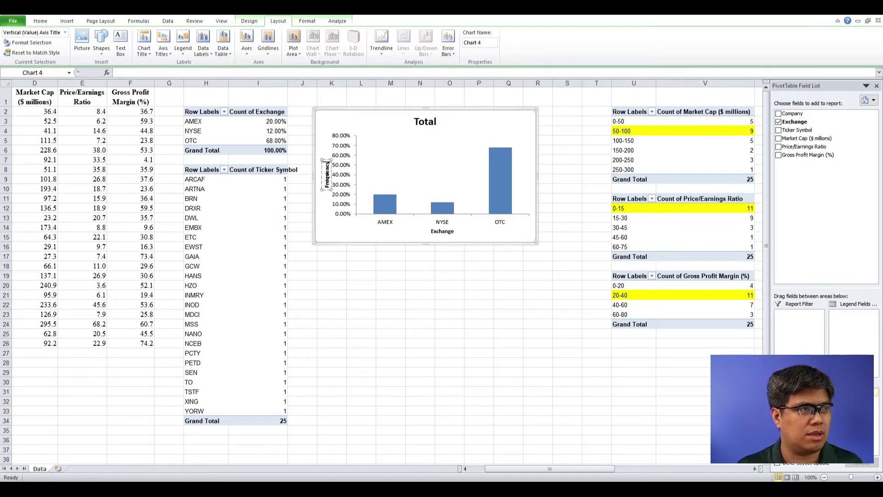
# Step: Change the Exchange chart's title to "Frequency on Exchange"
pyautogui.click(423, 124)
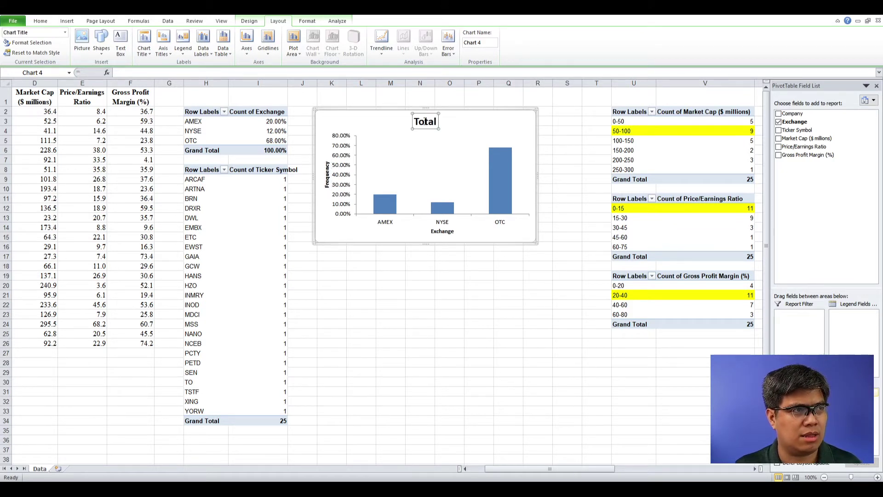
pyautogui.tripleClick(424, 122)
pyautogui.write('Freq')
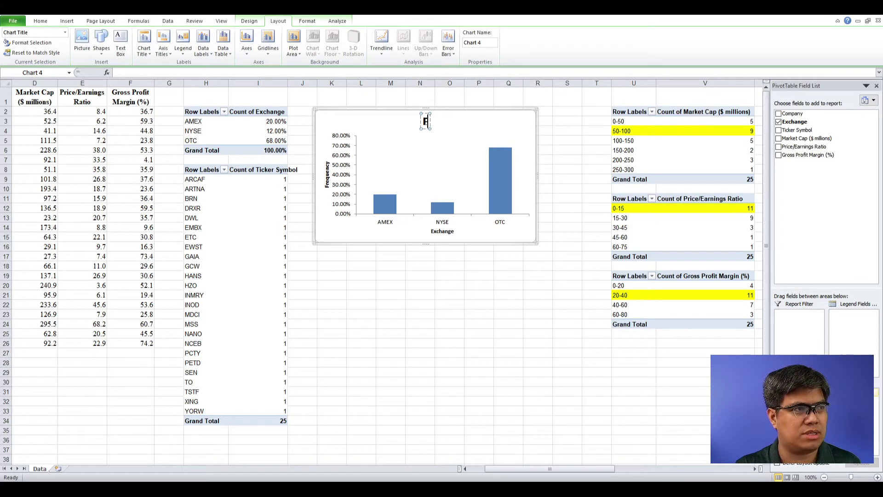
pyautogui.press('BackSpace')
pyautogui.write('quency')
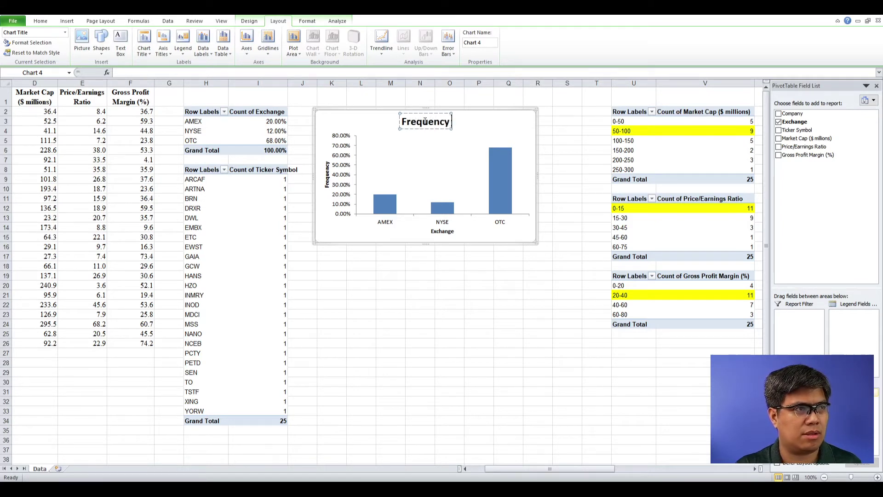
pyautogui.write(' on Exchanbge')
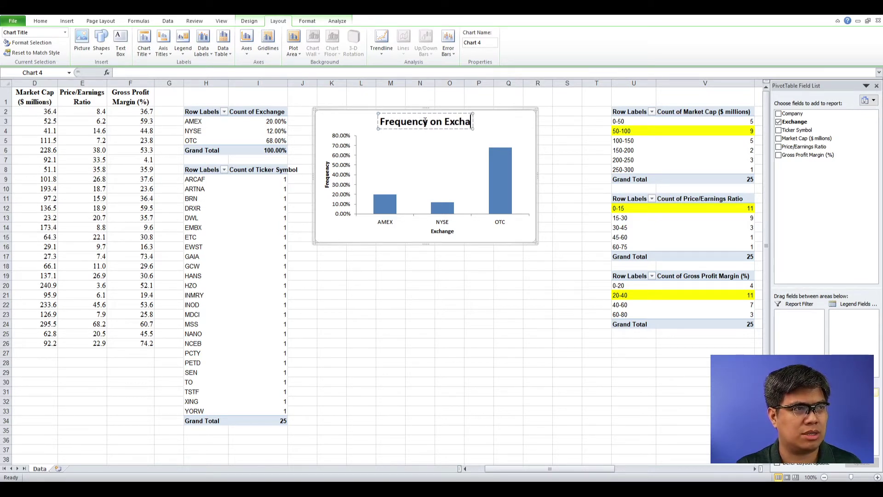
pyautogui.press('BackSpace')
pyautogui.press('BackSpace')
pyautogui.press('BackSpace')
pyautogui.write('ge')
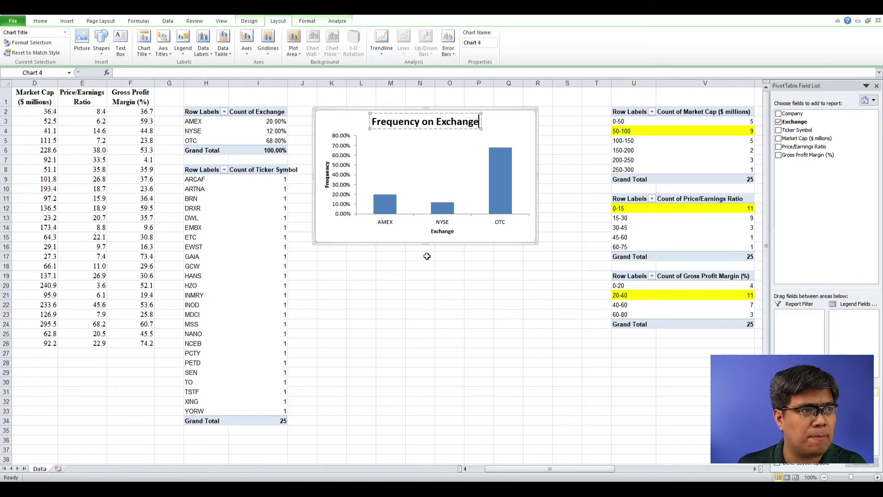
pyautogui.click(420, 285)
pyautogui.moveTo(193, 102); pyautogui.dragTo(276, 152)
pyautogui.click(358, 118)
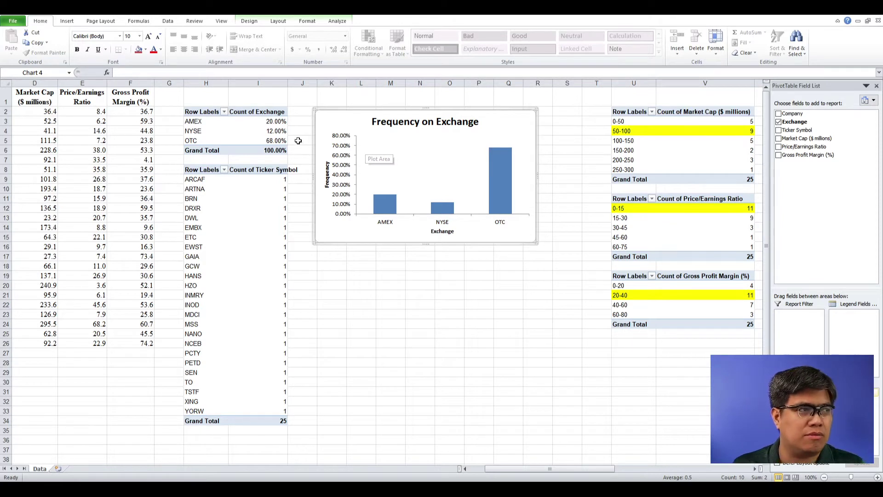
pyautogui.moveTo(261, 143)
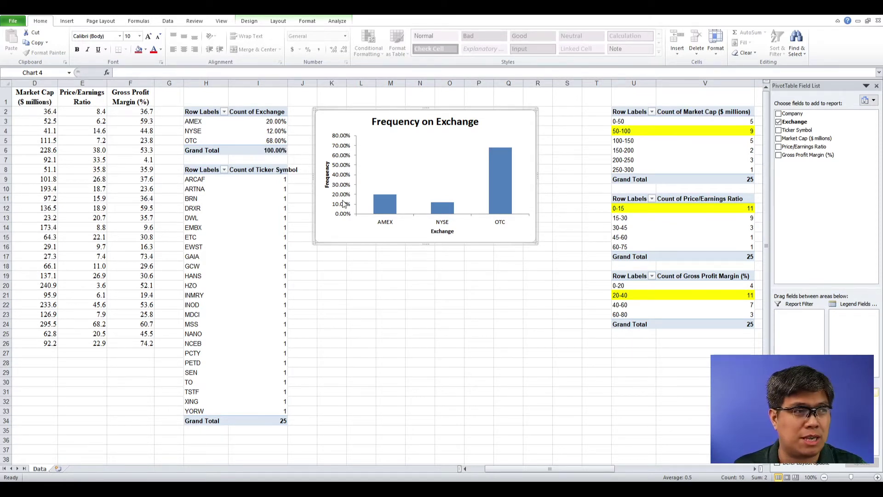
# Step: Insert a clustered column PivotChart from the Market Cap pivot table and place it beside that table
pyautogui.moveTo(403, 316); pyautogui.dragTo(678, 296)
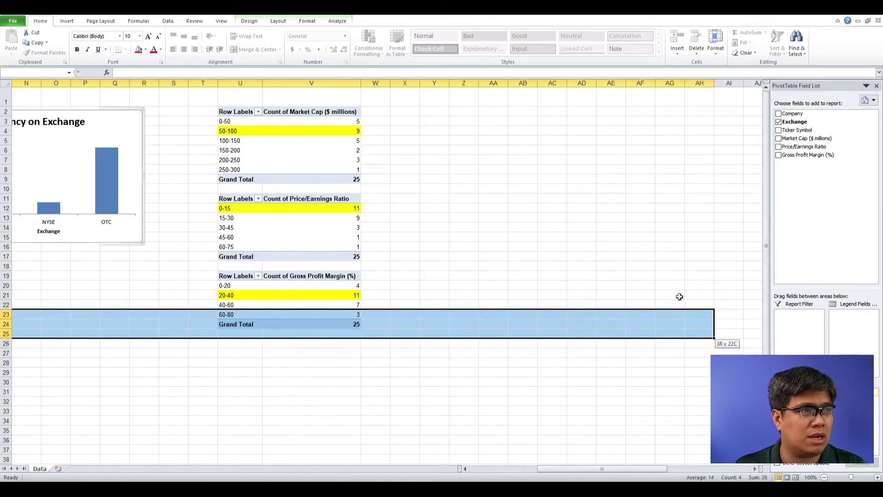
pyautogui.click(522, 197)
pyautogui.click(413, 163)
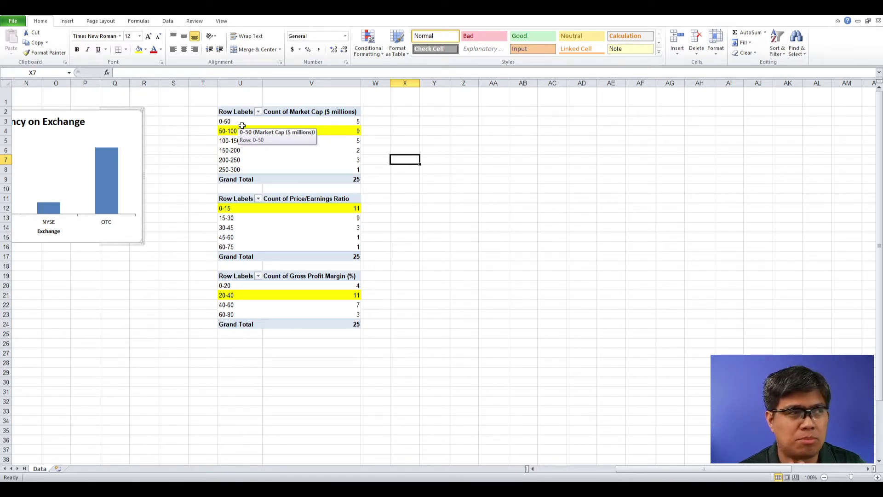
pyautogui.click(315, 149)
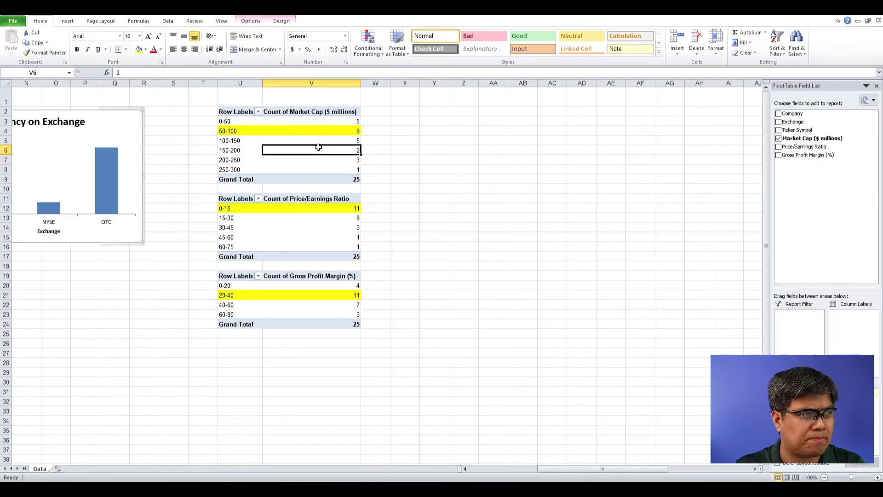
pyautogui.click(249, 21)
pyautogui.click(501, 41)
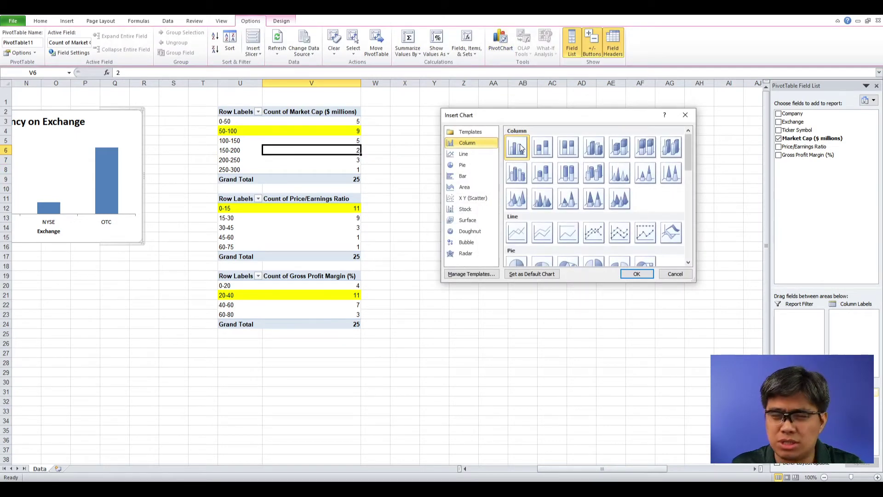
pyautogui.click(636, 274)
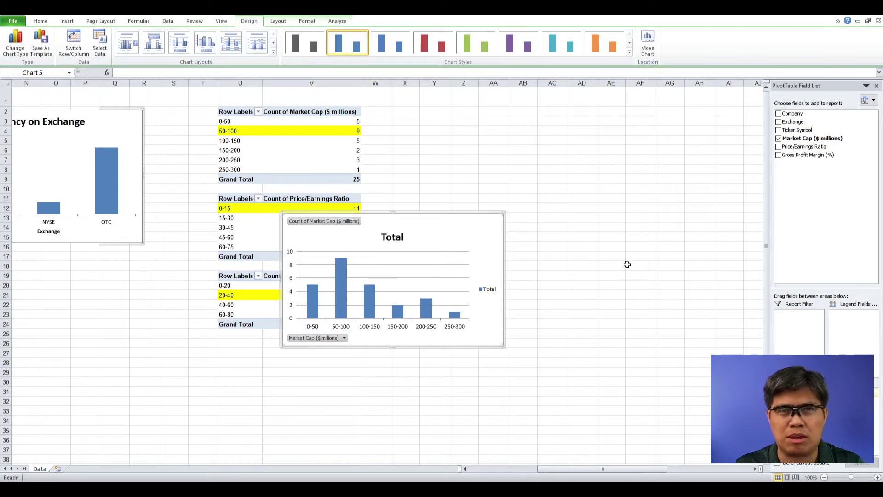
pyautogui.moveTo(486, 226); pyautogui.dragTo(598, 118)
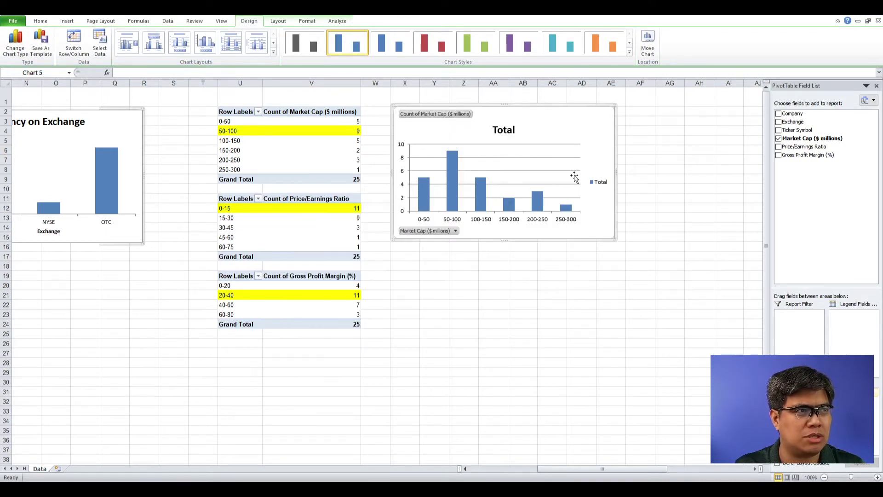
# Step: Set the gap width of the Market Cap chart's data series to 0% to form a histogram
pyautogui.rightClick(451, 170)
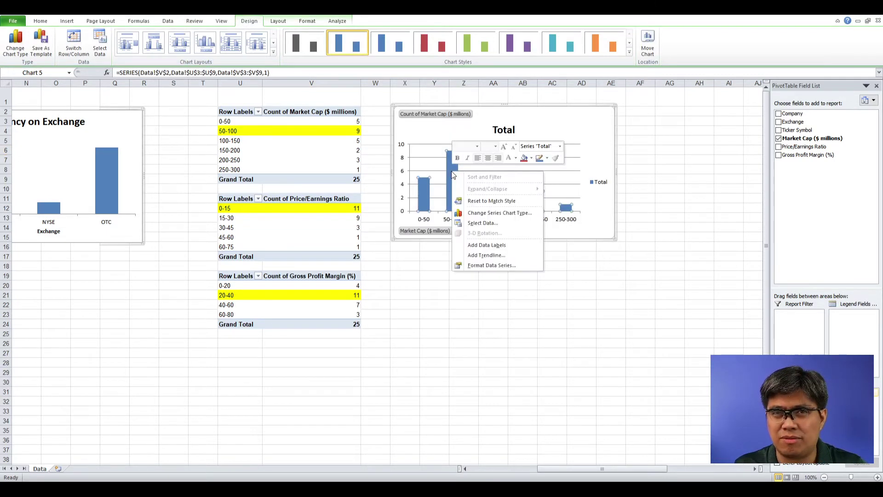
pyautogui.click(487, 266)
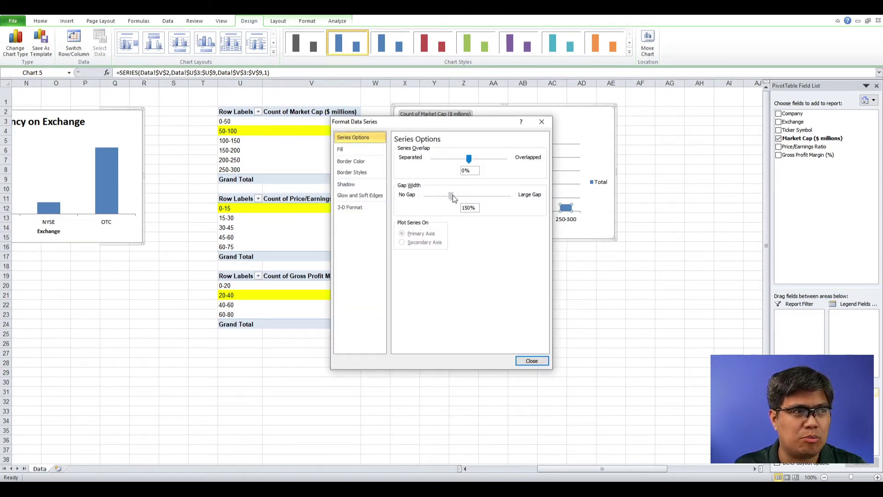
pyautogui.moveTo(453, 197); pyautogui.dragTo(418, 198)
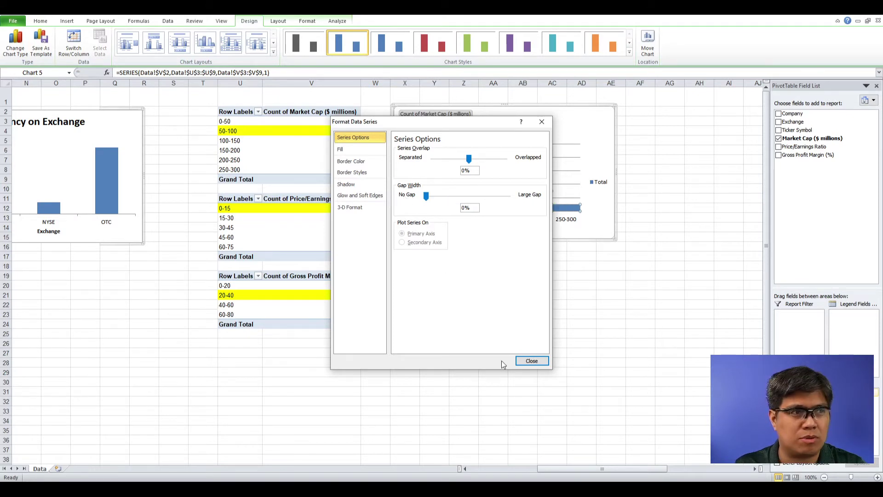
pyautogui.click(532, 361)
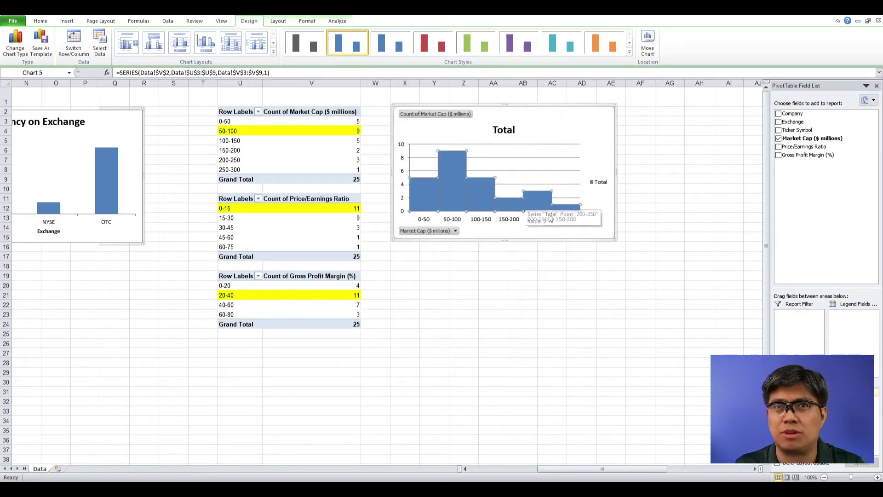
# Step: Remove the gridlines, the legend and all field buttons from the Market Cap histogram
pyautogui.click(564, 158)
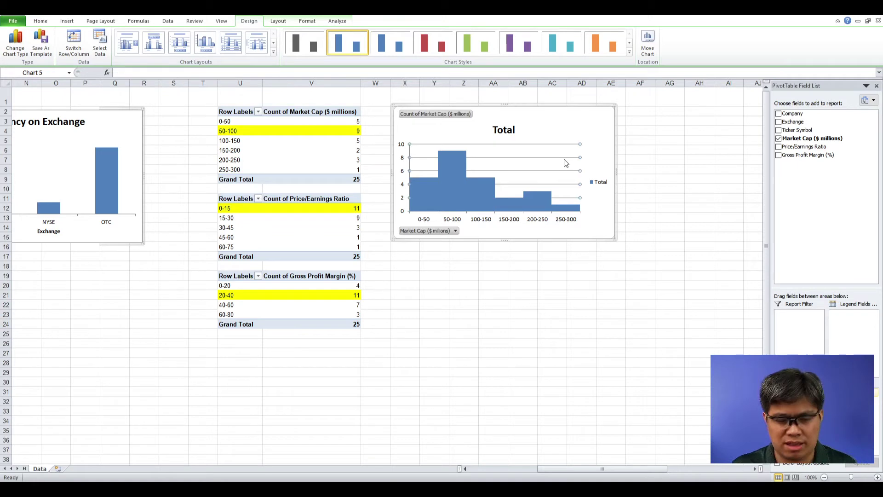
pyautogui.press('Delete')
pyautogui.click(604, 186)
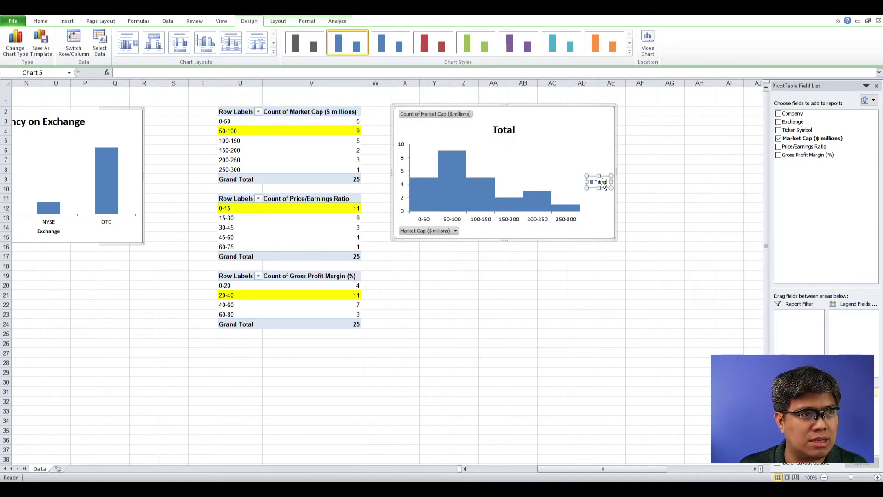
pyautogui.press('Delete')
pyautogui.rightClick(451, 115)
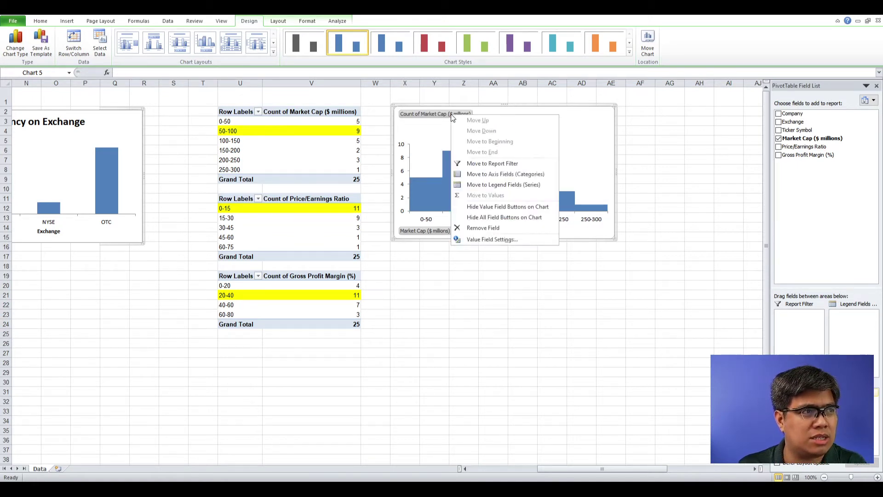
pyautogui.click(498, 220)
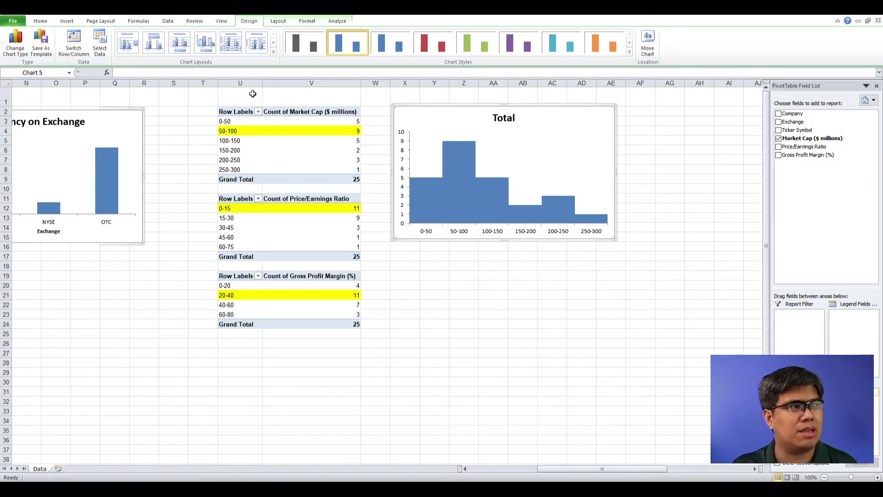
# Step: Add a horizontal axis title below the Market Cap histogram's axis reading "Market Cap"
pyautogui.click(278, 21)
pyautogui.click(163, 44)
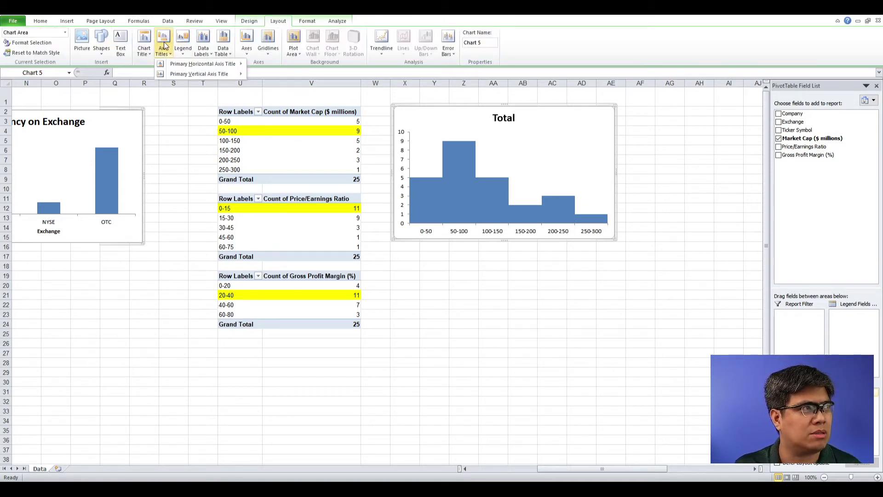
pyautogui.moveTo(203, 64)
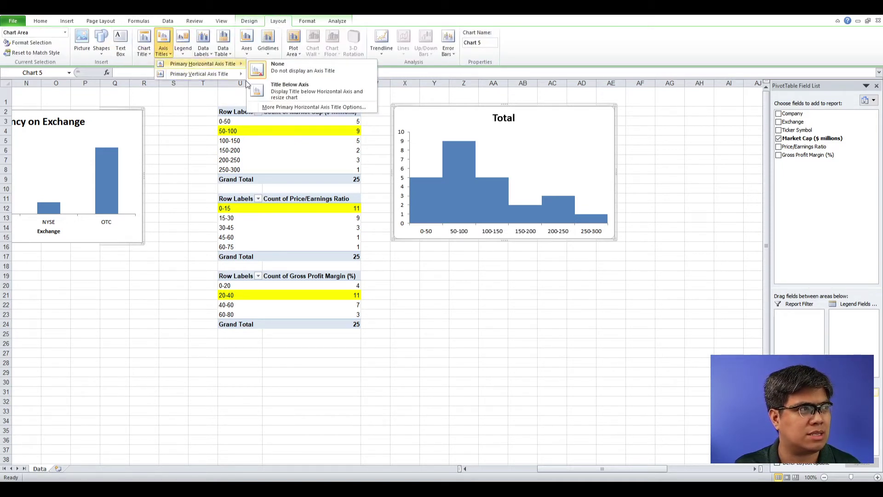
pyautogui.click(284, 88)
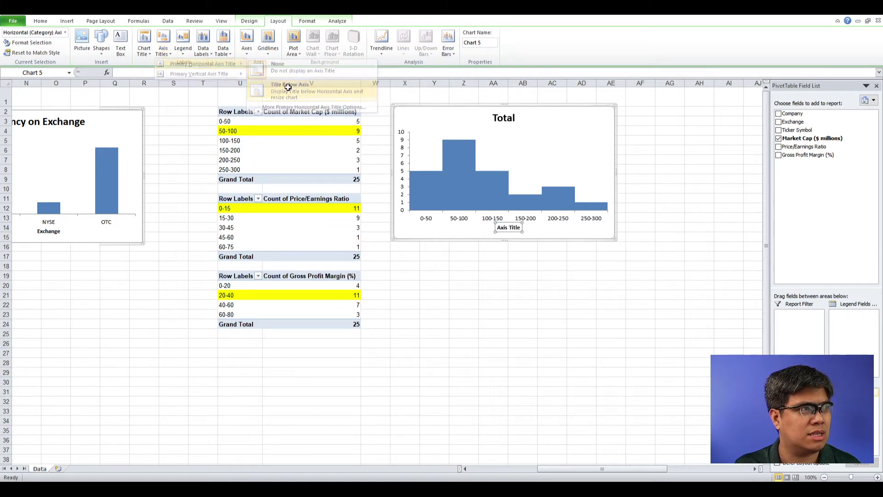
pyautogui.tripleClick(502, 226)
pyautogui.write('M')
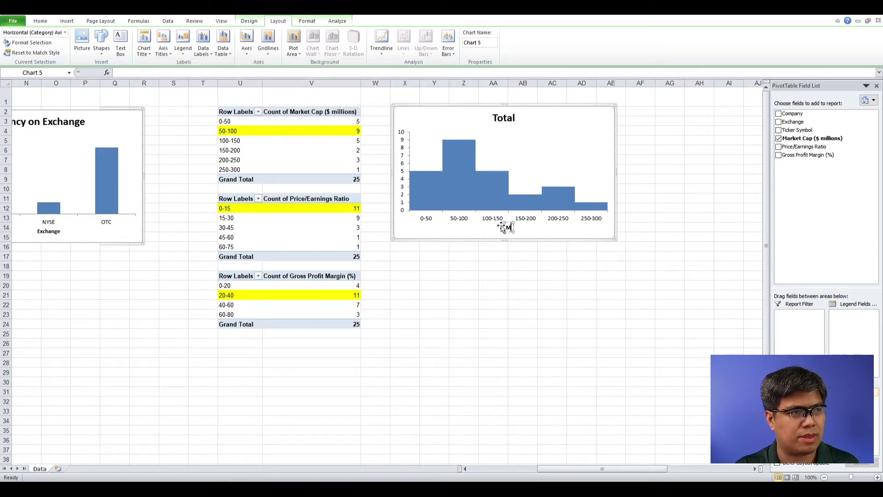
pyautogui.write('arket Cap')
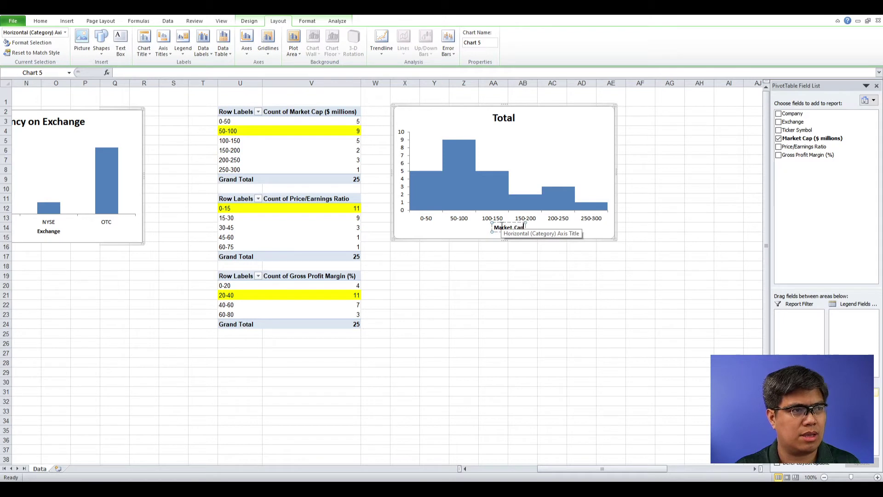
# Step: Add a rotated vertical axis title to the Market Cap histogram reading "Frequency"
pyautogui.click(157, 51)
pyautogui.moveTo(184, 73)
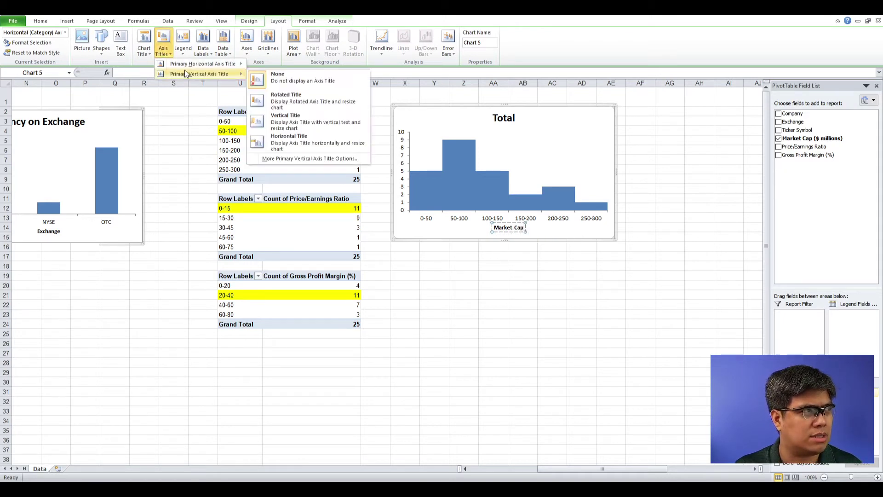
pyautogui.click(287, 96)
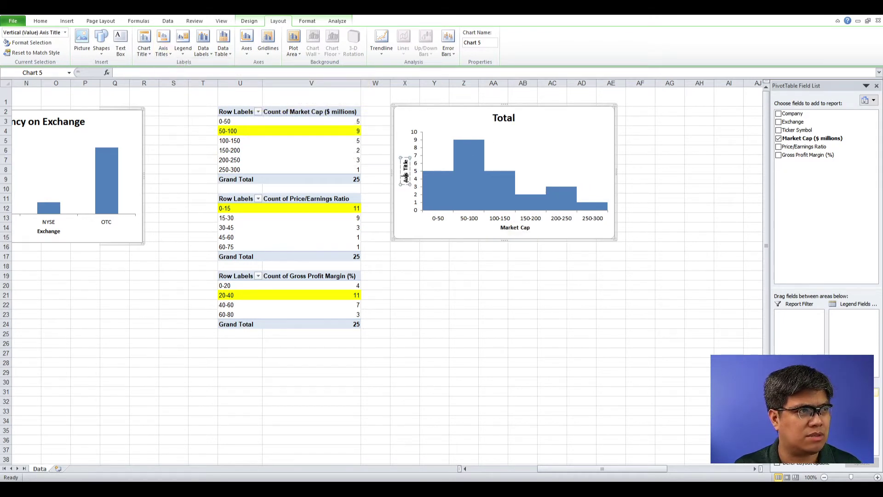
pyautogui.tripleClick(401, 179)
pyautogui.write('Frequency')
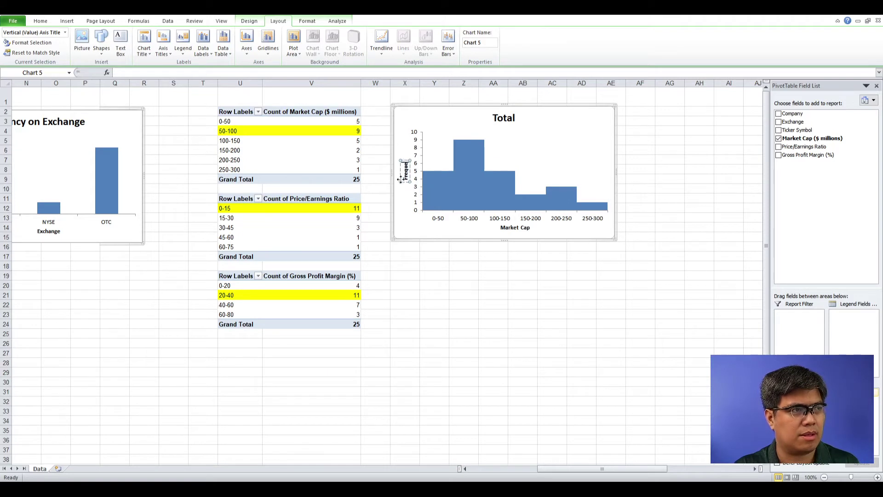
# Step: Change the Market Cap histogram's title to "Frequency on Market Cap"
pyautogui.click(508, 118)
pyautogui.tripleClick(506, 119)
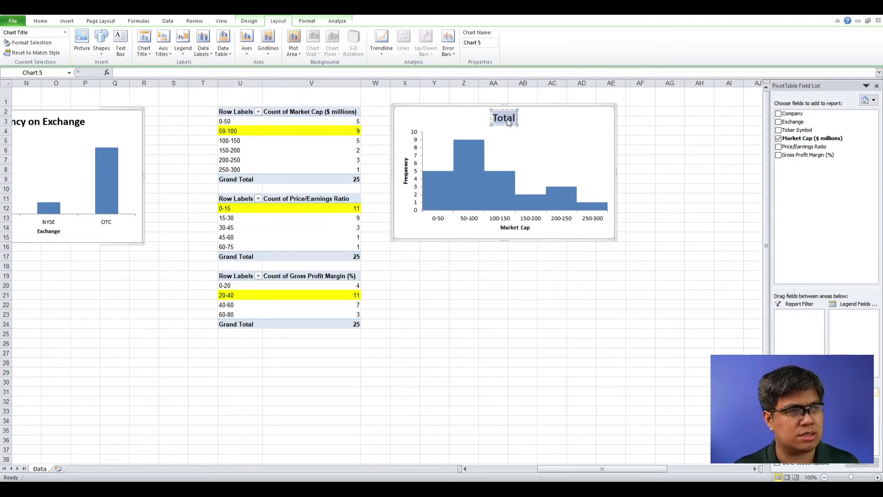
pyautogui.write('Frequ')
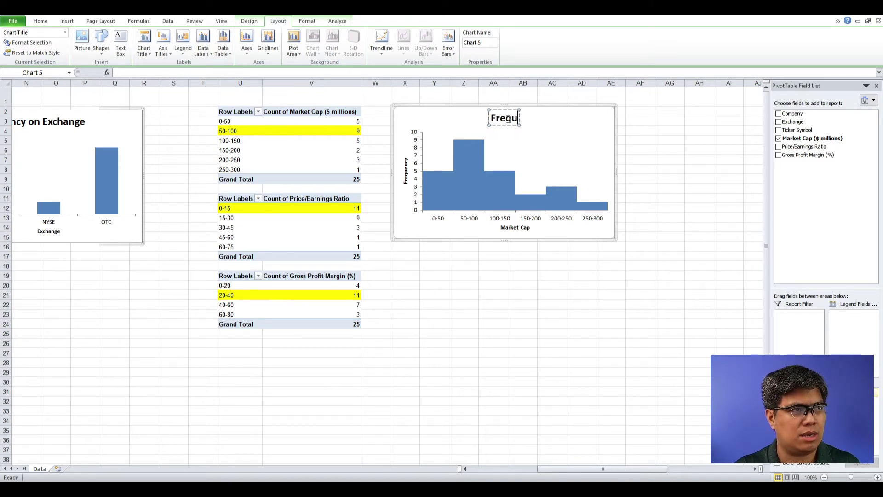
pyautogui.write('ency on Market ')
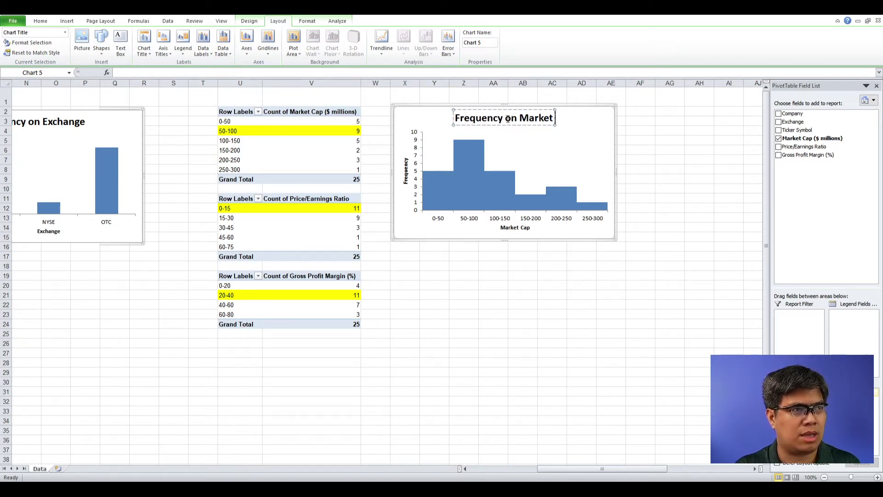
pyautogui.write('Cap')
pyautogui.click(504, 304)
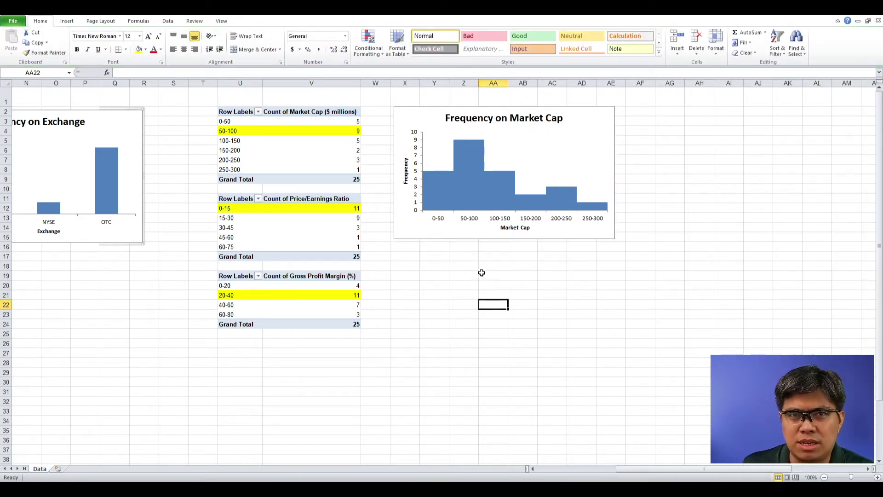
pyautogui.moveTo(475, 159)
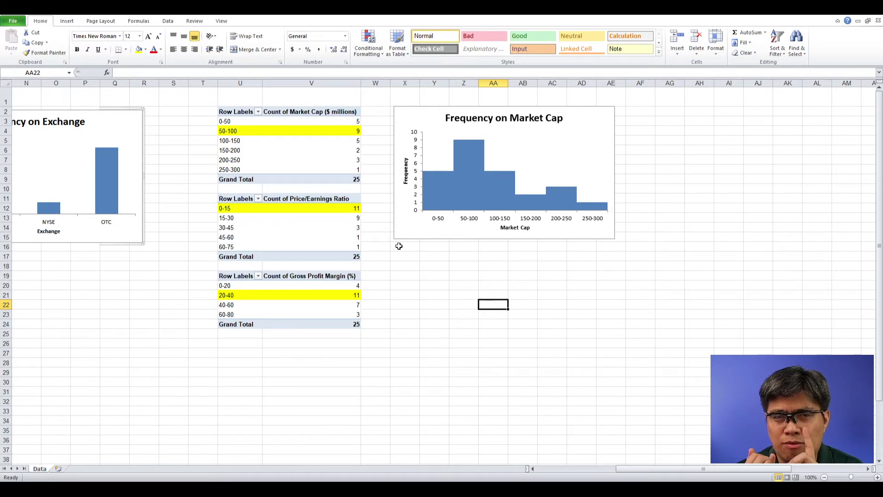
# Step: Insert 15 blank columns at columns H to V, between the company data and the existing pivot tables
pyautogui.moveTo(638, 470); pyautogui.dragTo(559, 472)
pyautogui.moveTo(358, 83); pyautogui.dragTo(828, 83)
pyautogui.rightClick(754, 85)
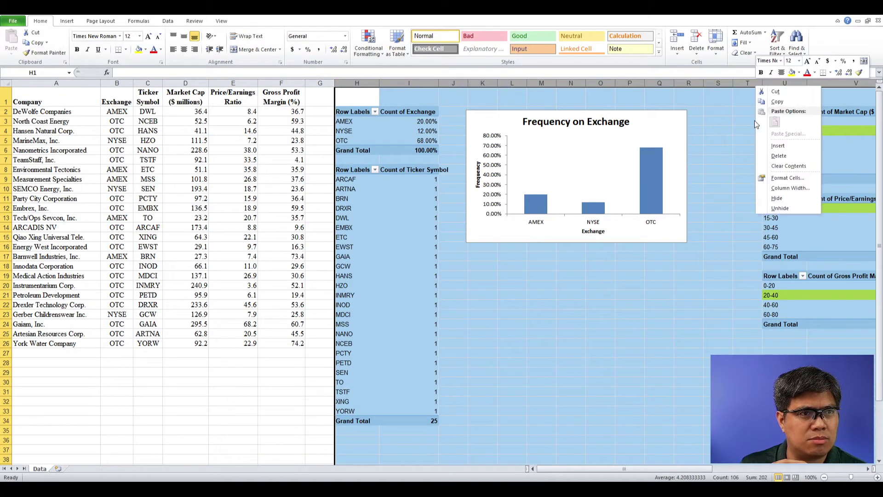
pyautogui.click(778, 145)
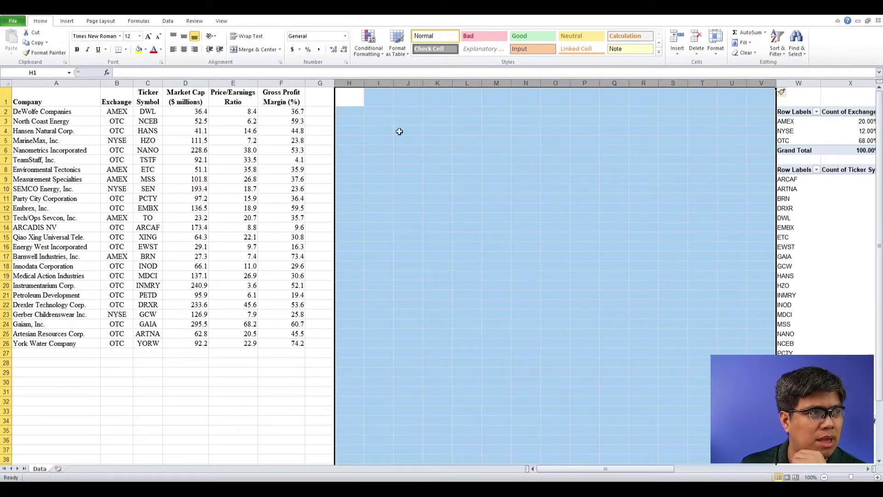
# Step: Create a pivot table from the company data range A1:F26, placed on the existing worksheet at cell H2
pyautogui.click(273, 141)
pyautogui.click(230, 147)
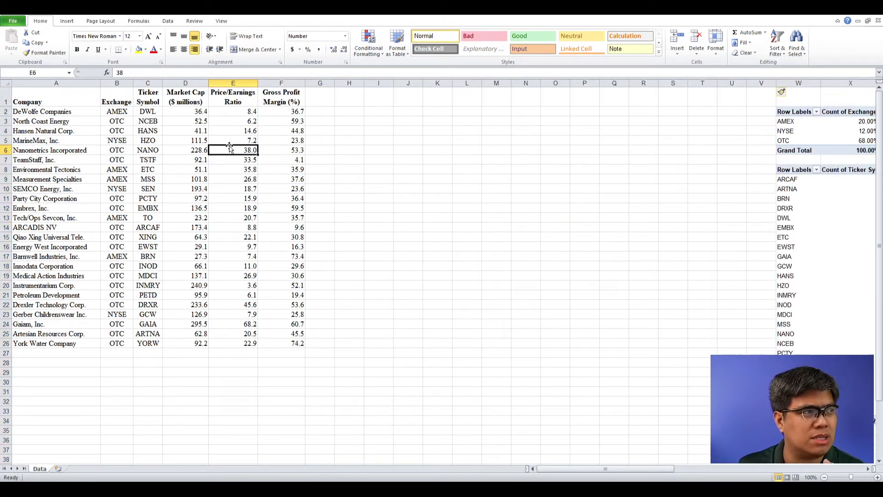
pyautogui.click(69, 21)
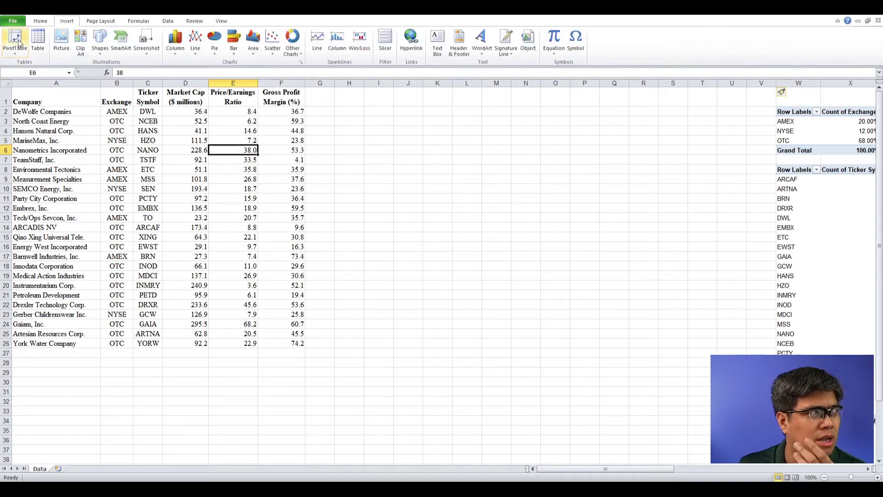
pyautogui.click(18, 42)
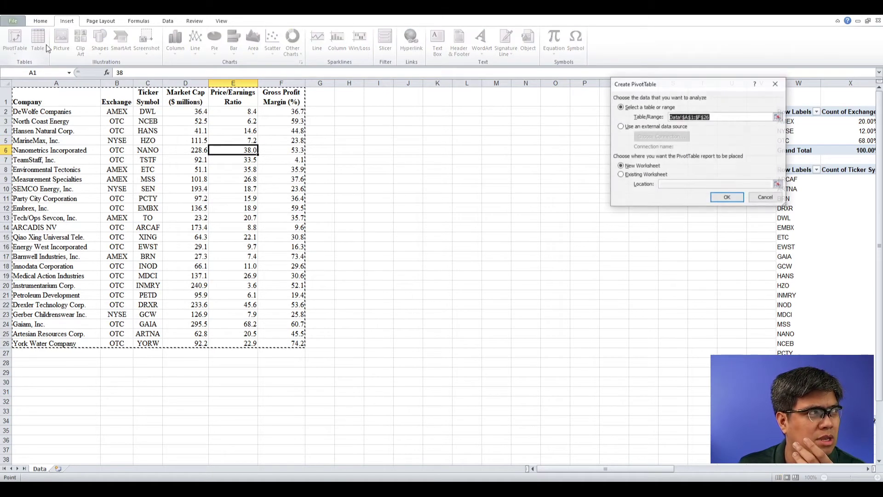
pyautogui.click(637, 175)
pyautogui.click(779, 185)
pyautogui.click(359, 109)
pyautogui.press('Return')
pyautogui.press('Return')
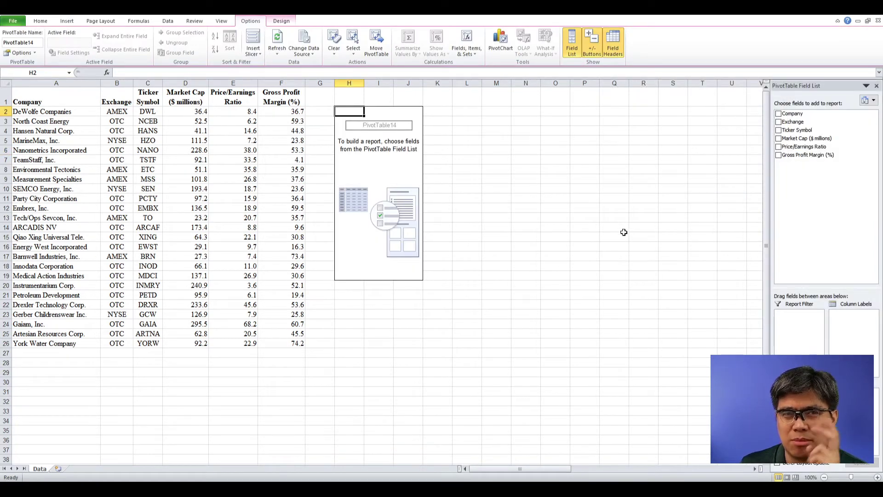
# Step: Build a crosstab in the new pivot table with Exchange as rows, Market Cap ranges as columns and the count of Market Cap as values
pyautogui.click(789, 123)
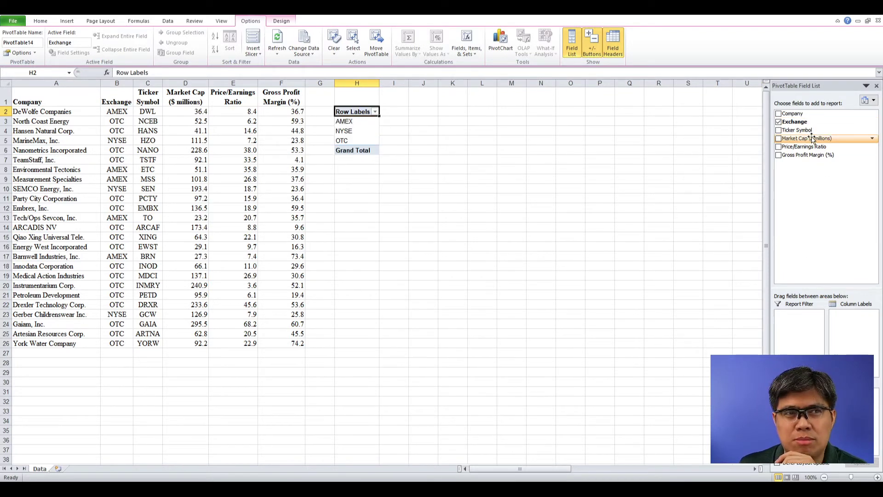
pyautogui.moveTo(807, 139); pyautogui.dragTo(853, 323)
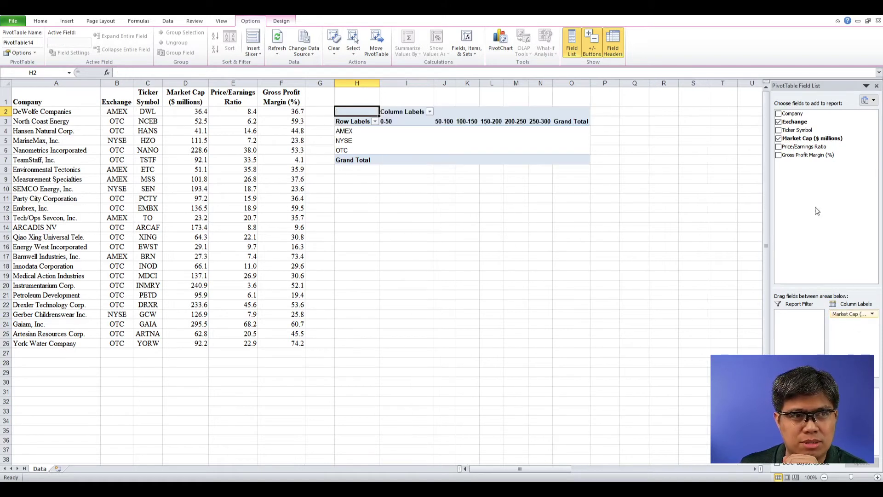
pyautogui.moveTo(809, 139); pyautogui.dragTo(851, 400)
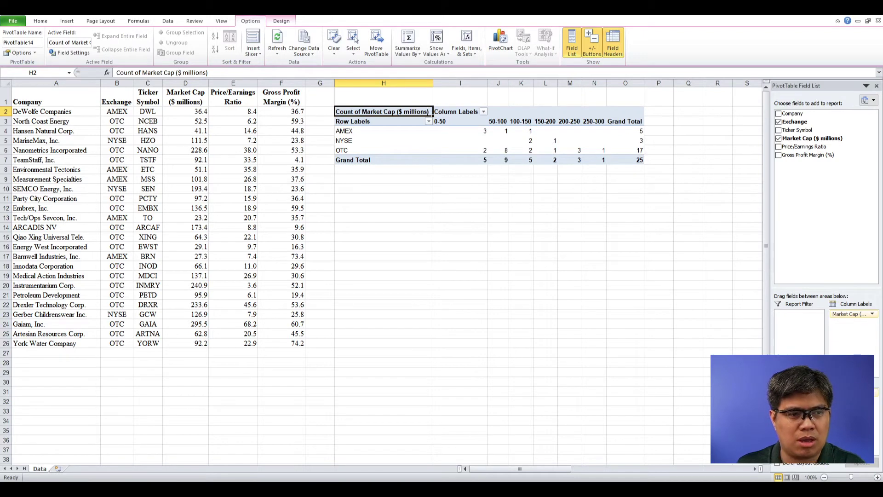
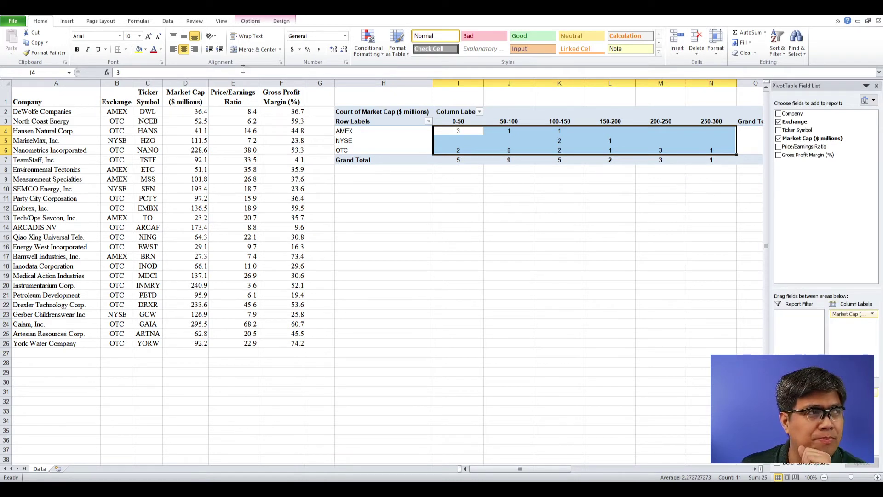
# Step: Apply the Green-White color scale to the crosstab counts in I4:N6, excluding the grand totals
pyautogui.click(369, 49)
pyautogui.moveTo(397, 132)
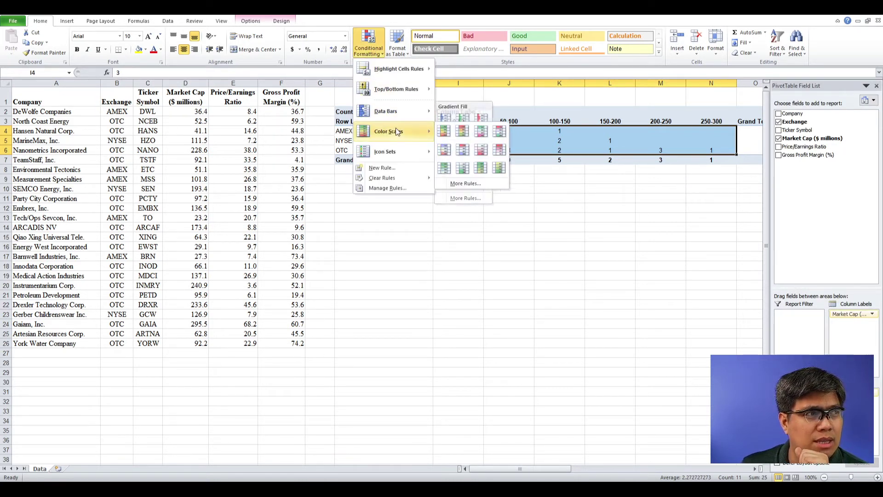
pyautogui.click(444, 168)
pyautogui.click(492, 186)
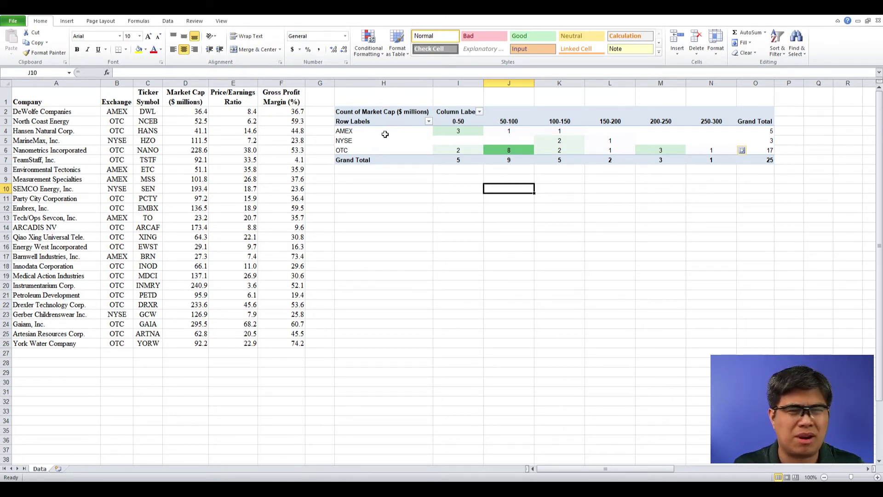
pyautogui.moveTo(450, 132)
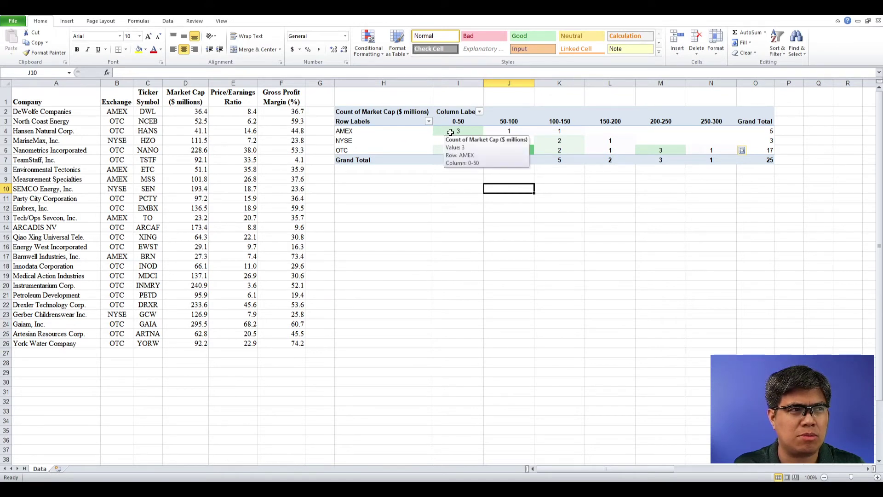
pyautogui.moveTo(564, 133)
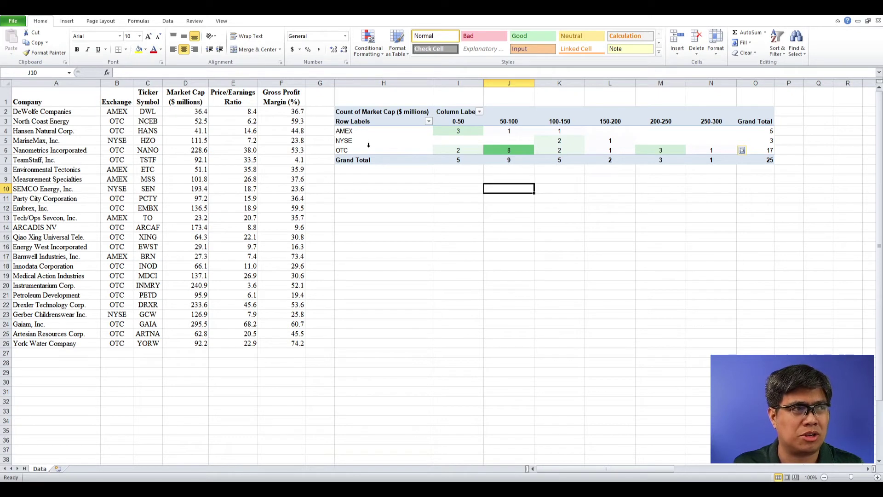
pyautogui.moveTo(619, 143)
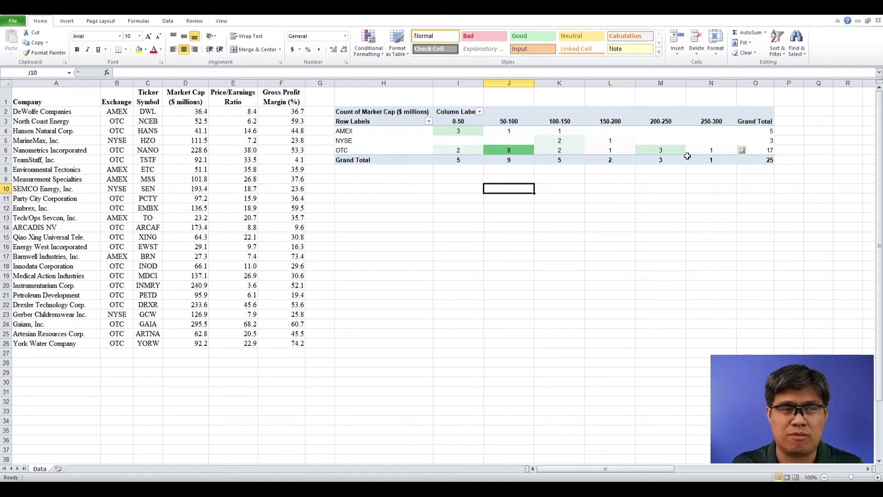
pyautogui.moveTo(718, 152)
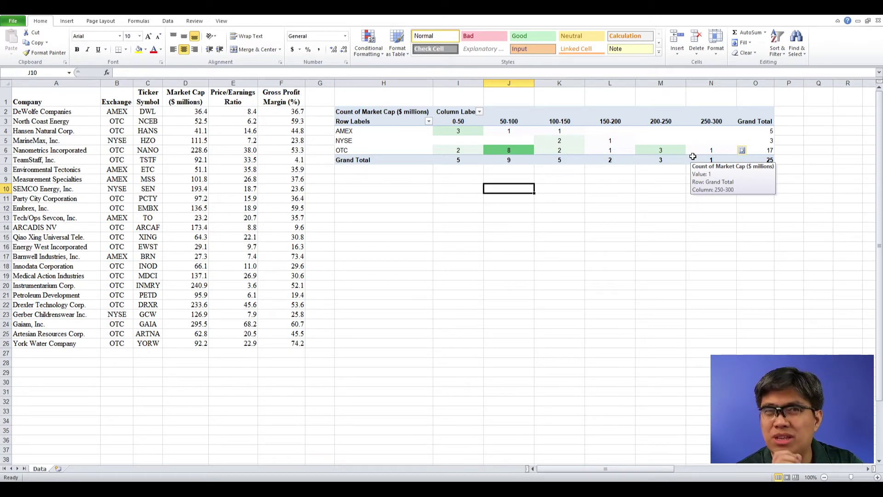
# Step: Insert a markers-only scatter chart of Market Cap and Price/Earnings Ratio from D1:E26, placed below the crosstab and widened across columns H to O
pyautogui.moveTo(185, 95); pyautogui.dragTo(280, 100)
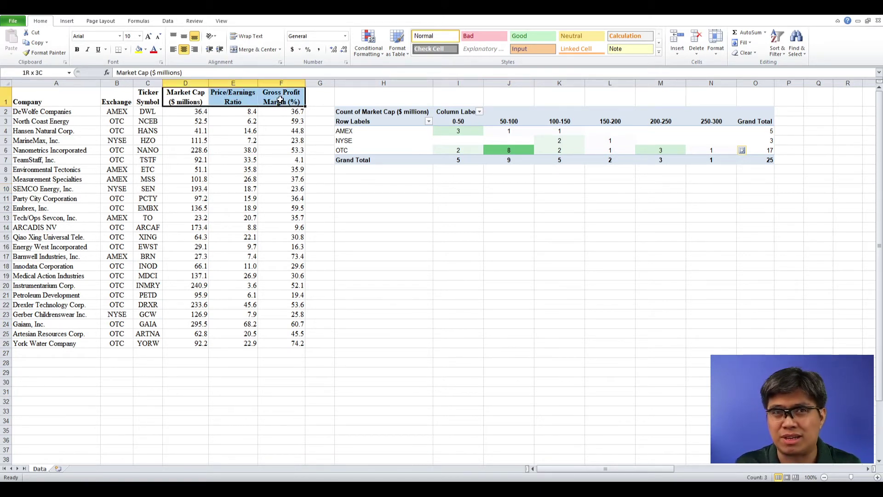
pyautogui.moveTo(279, 100); pyautogui.dragTo(241, 343)
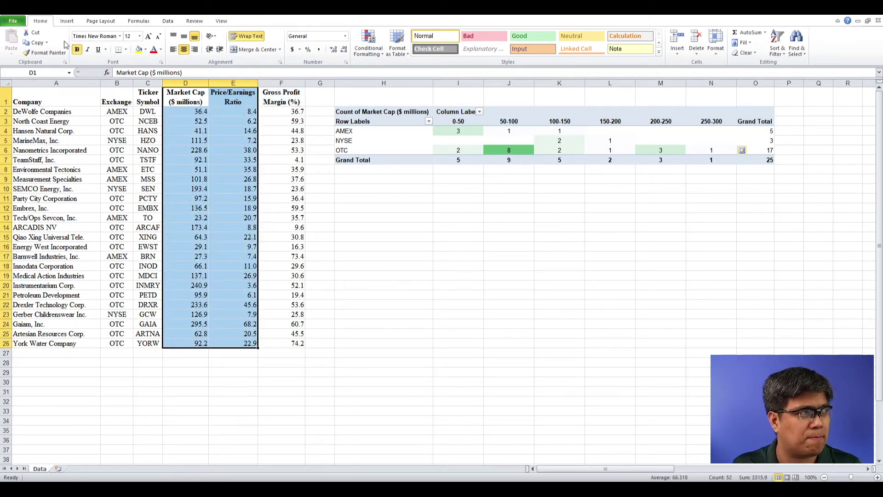
pyautogui.click(66, 23)
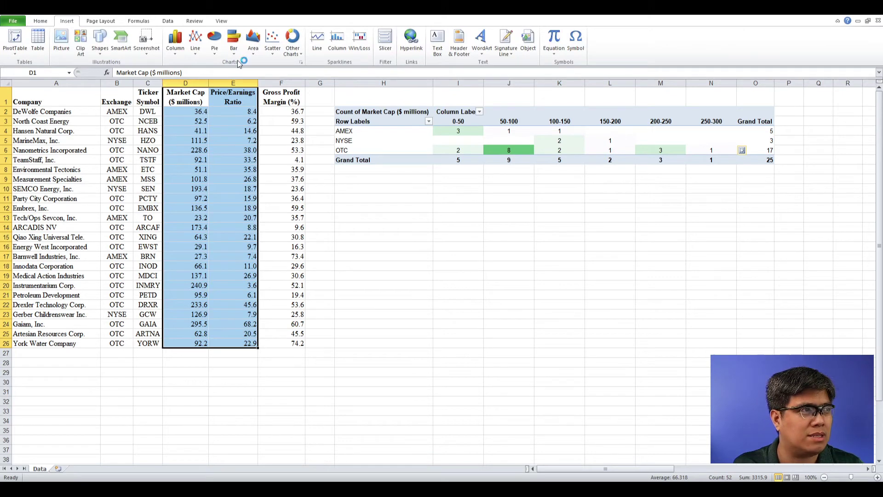
pyautogui.click(272, 46)
pyautogui.click(275, 78)
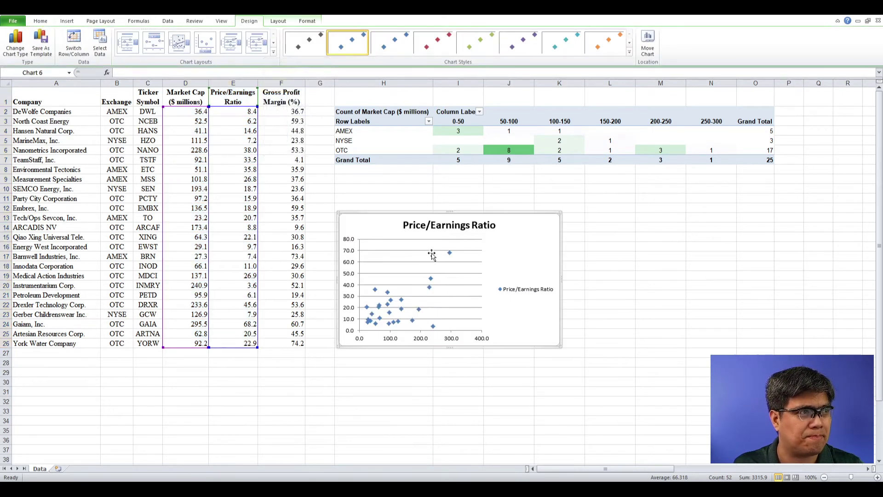
pyautogui.moveTo(524, 225); pyautogui.dragTo(524, 187)
pyautogui.moveTo(560, 308); pyautogui.dragTo(768, 317)
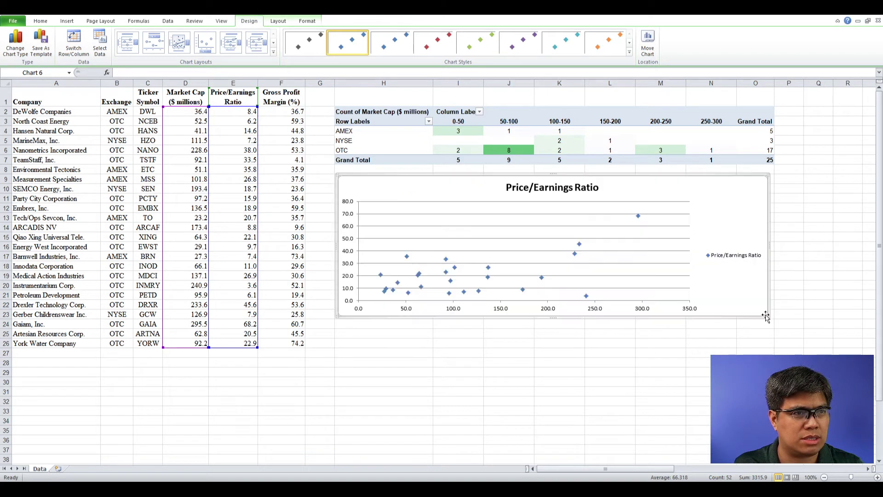
# Step: Remove the gridlines and the legend from the scatter chart
pyautogui.click(638, 242)
pyautogui.press('Delete')
pyautogui.click(716, 262)
pyautogui.press('Delete')
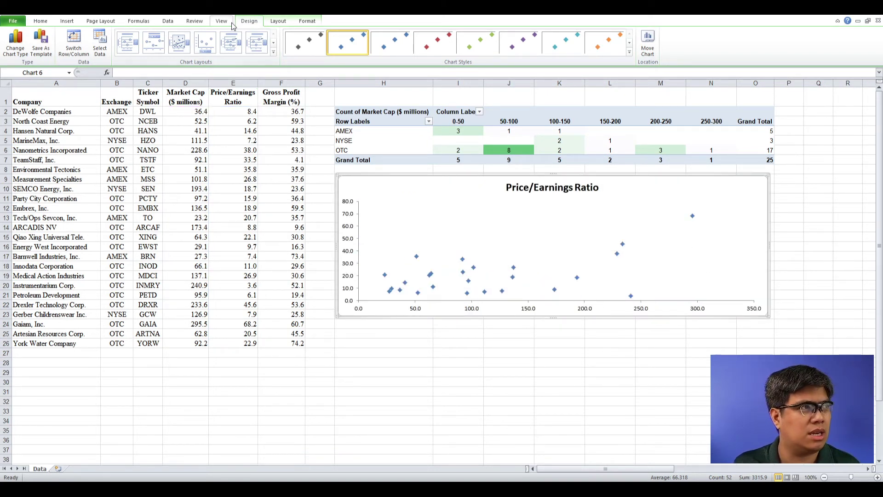
# Step: Add a horizontal axis title below the scatter chart's axis reading "Market Cap"
pyautogui.click(278, 21)
pyautogui.click(163, 44)
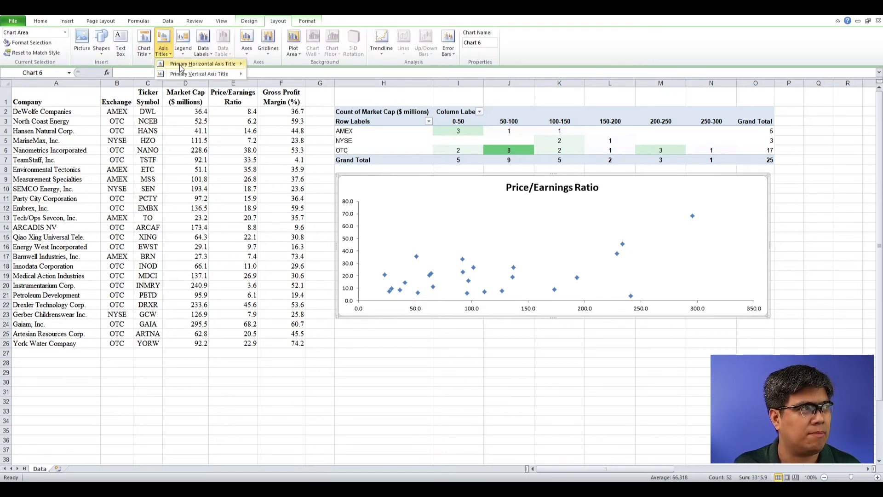
pyautogui.moveTo(203, 64)
pyautogui.click(302, 93)
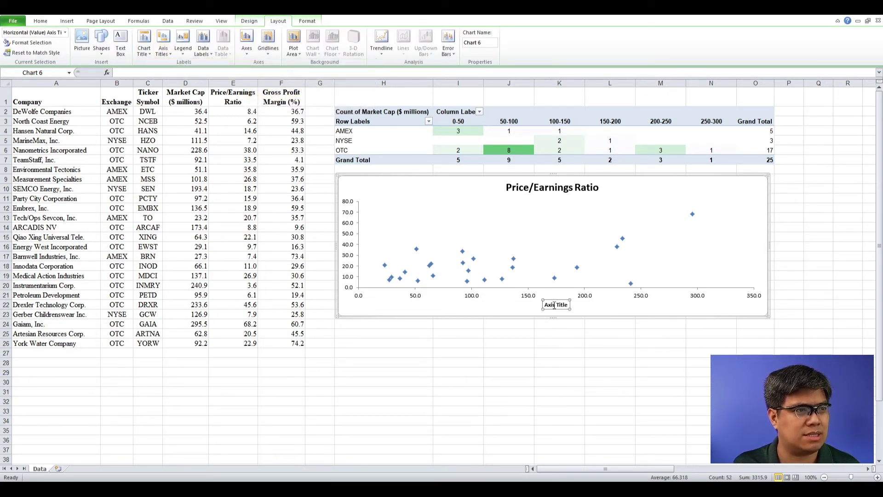
pyautogui.tripleClick(535, 305)
pyautogui.write('Market Cap')
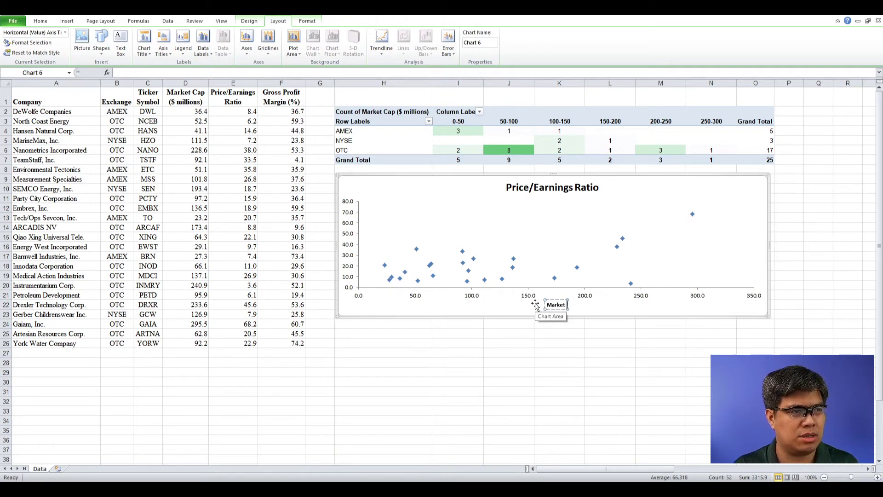
# Step: Add a rotated vertical axis title to the scatter chart reading "Price/Earnings Ratio"
pyautogui.click(163, 49)
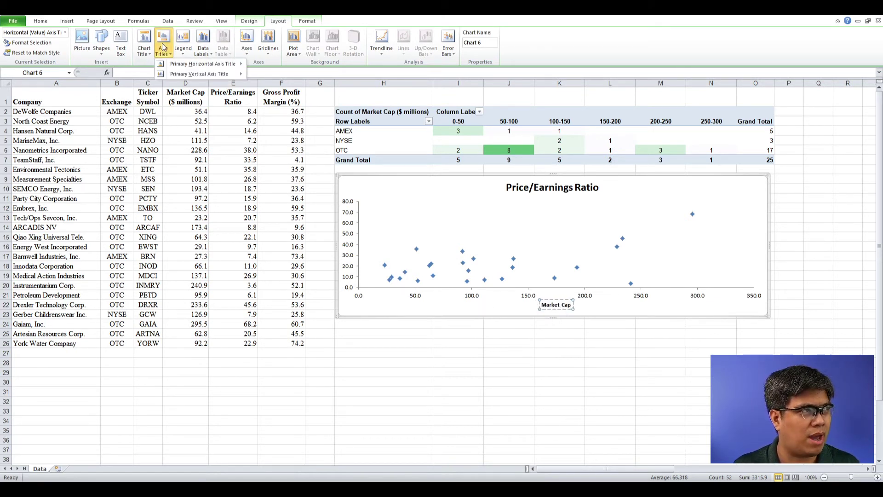
pyautogui.moveTo(244, 74)
pyautogui.click(283, 100)
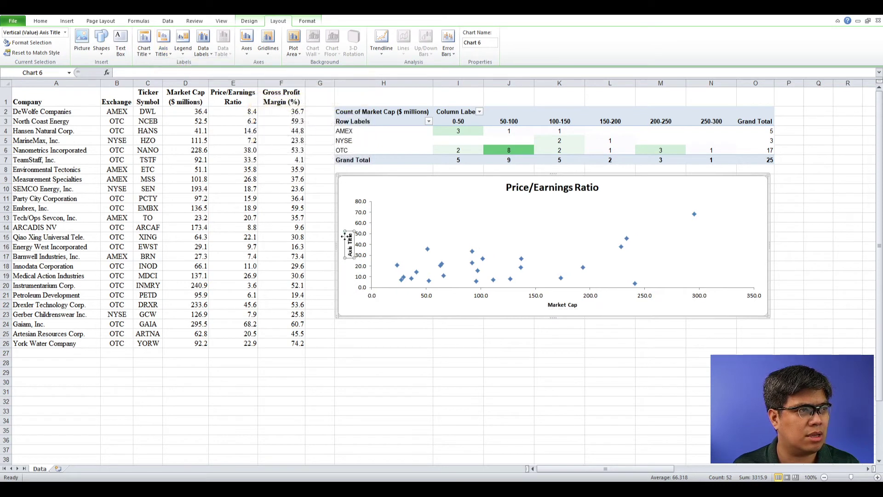
pyautogui.write('Price/Earnings Ratio')
# Step: Extend the scatter chart's title to read "Price/Earnings Ratio & Market Cap"
pyautogui.click(530, 190)
pyautogui.click(529, 188)
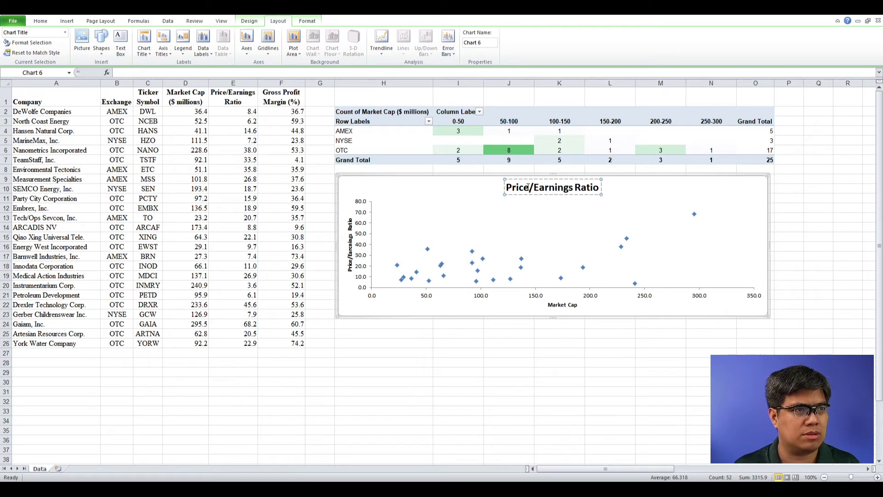
pyautogui.write('&')
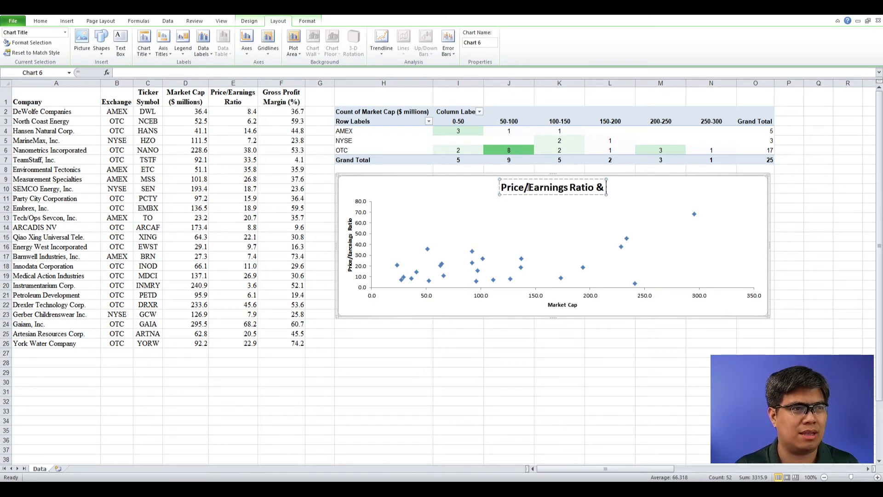
pyautogui.write(' Market Cap')
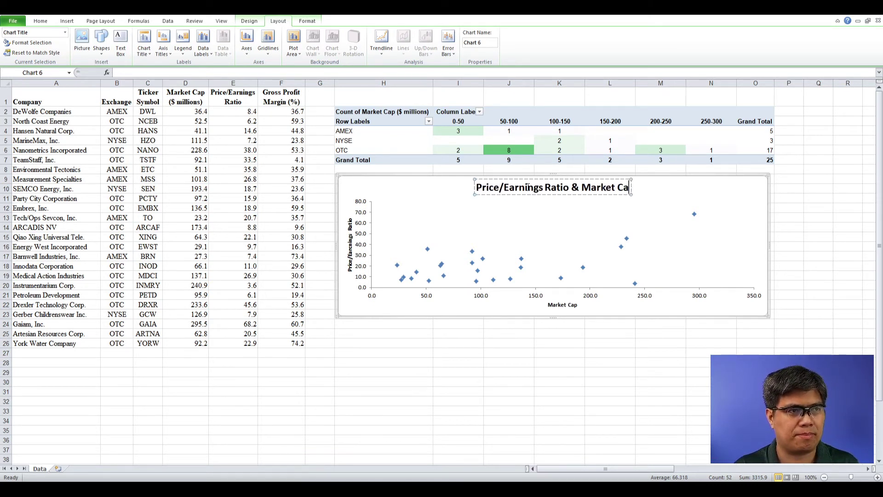
pyautogui.click(497, 311)
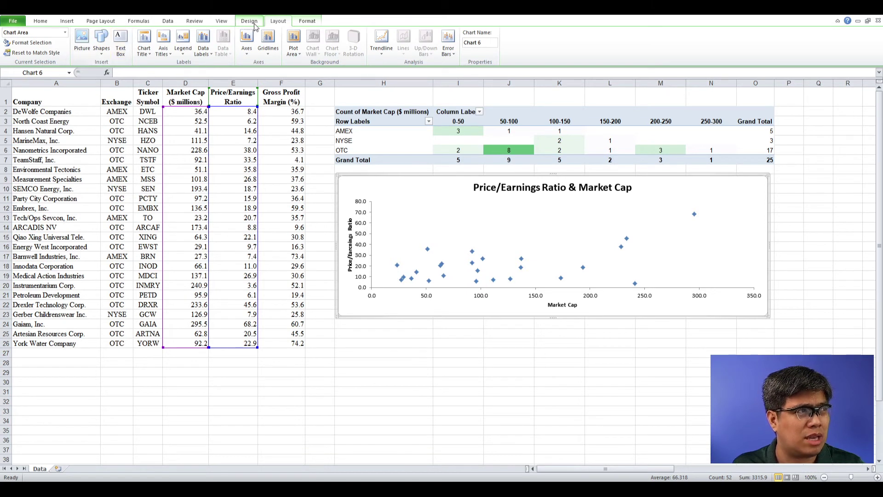
# Step: Run a Correlation analysis on D1:E26, grouped by columns with labels in the first row, and output it at H25
pyautogui.click(168, 22)
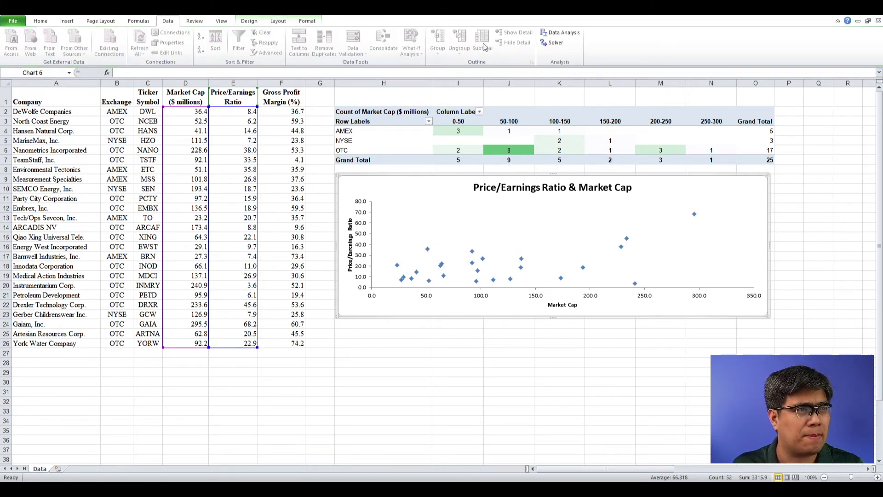
pyautogui.click(564, 35)
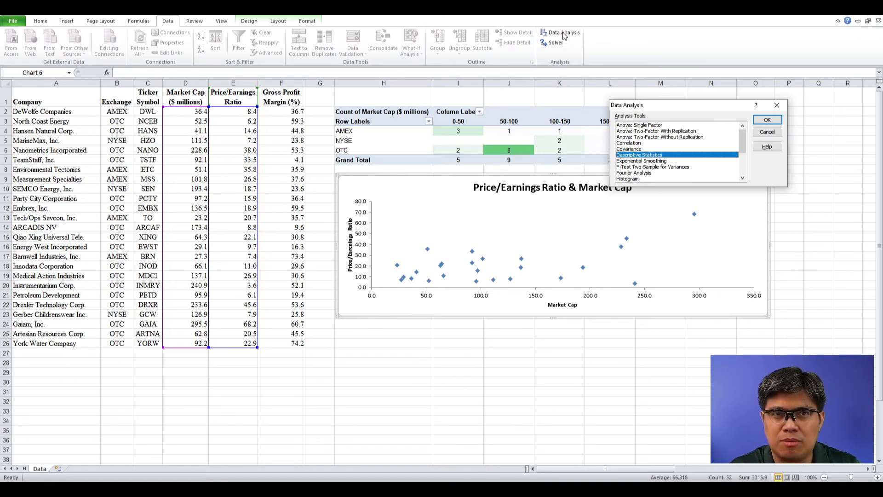
pyautogui.click(624, 143)
pyautogui.click(767, 120)
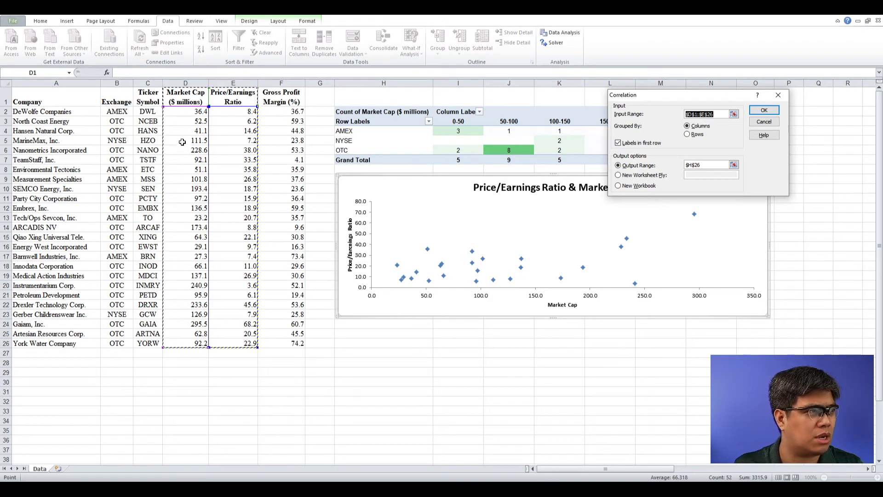
pyautogui.click(735, 166)
pyautogui.click(395, 333)
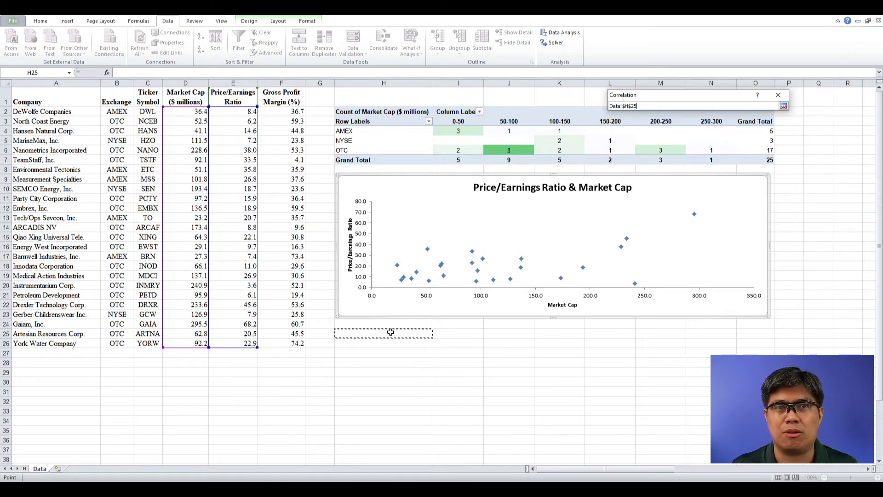
pyautogui.press('Return')
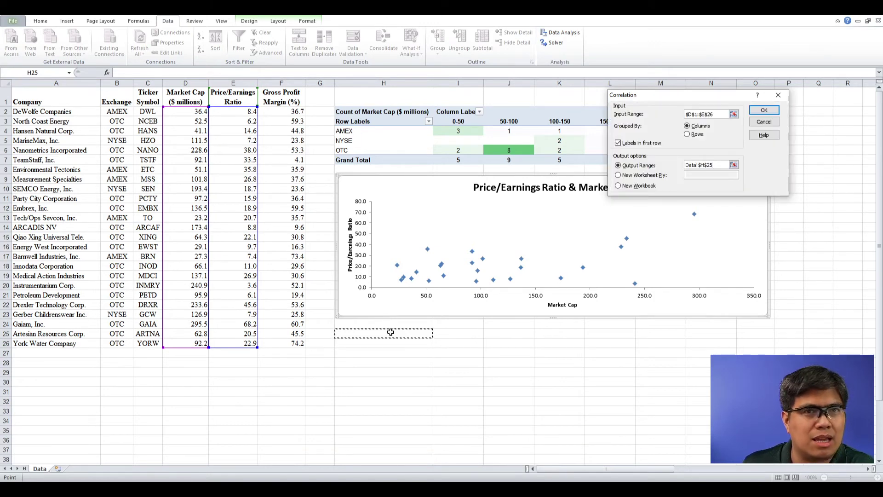
pyautogui.press('Return')
# Step: Format the correlation coefficients in I26:J27 centered with two decimals, and fill the Market Cap and Price/Earnings coefficient in I27 yellow
pyautogui.moveTo(450, 343); pyautogui.dragTo(531, 354)
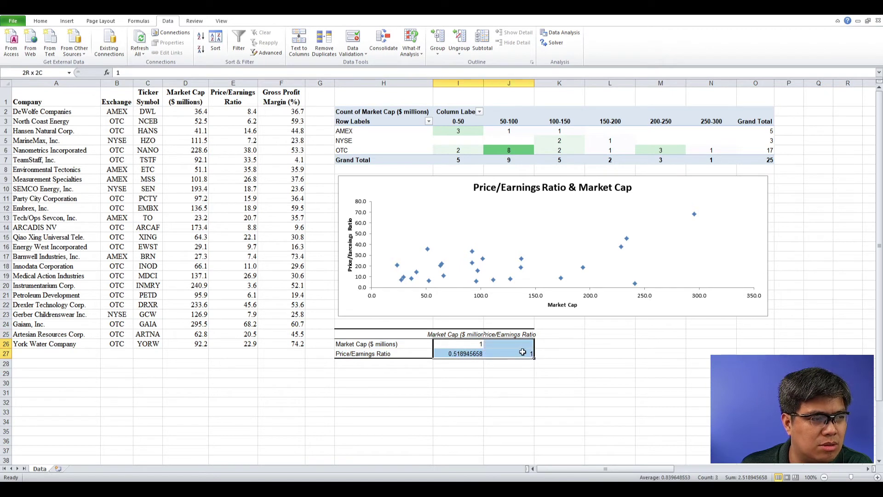
pyautogui.click(48, 21)
pyautogui.click(184, 49)
pyautogui.click(334, 49)
pyautogui.click(334, 49)
pyautogui.click(426, 336)
pyautogui.click(450, 354)
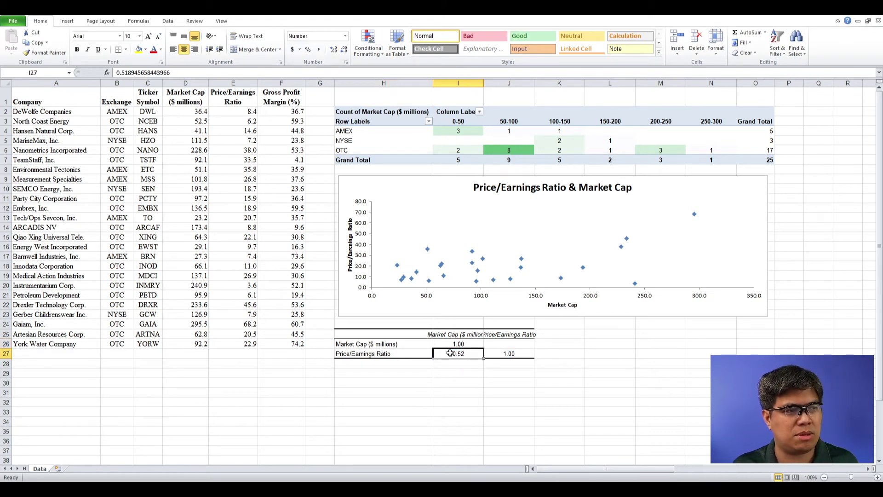
pyautogui.click(139, 50)
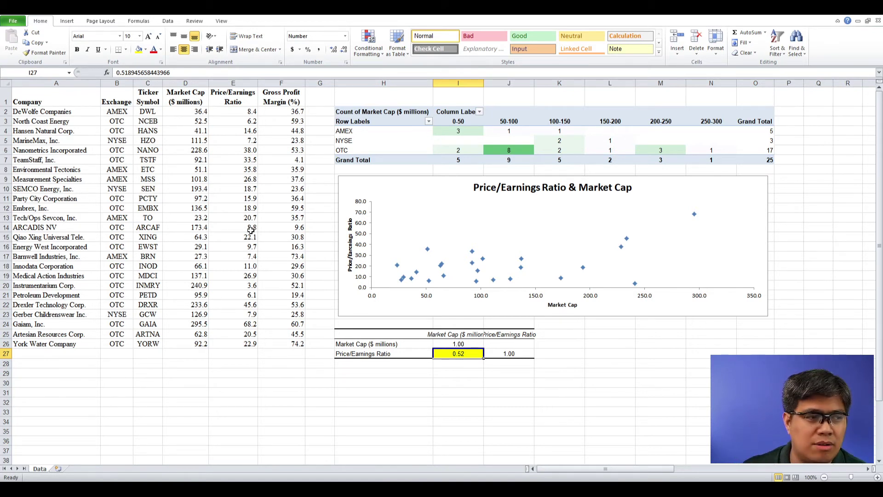
# Step: Format cell I29 as Text and enter the coefficient range note "-1 to +1"
pyautogui.click(455, 375)
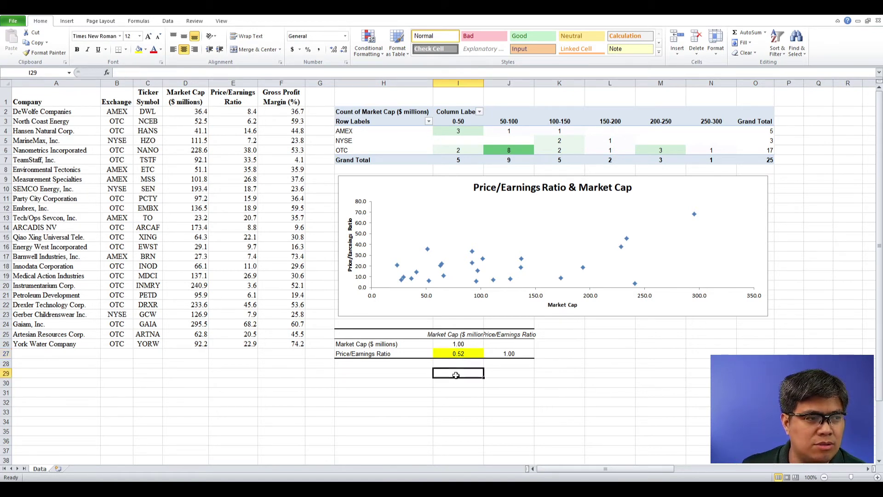
pyautogui.click(345, 36)
pyautogui.click(322, 250)
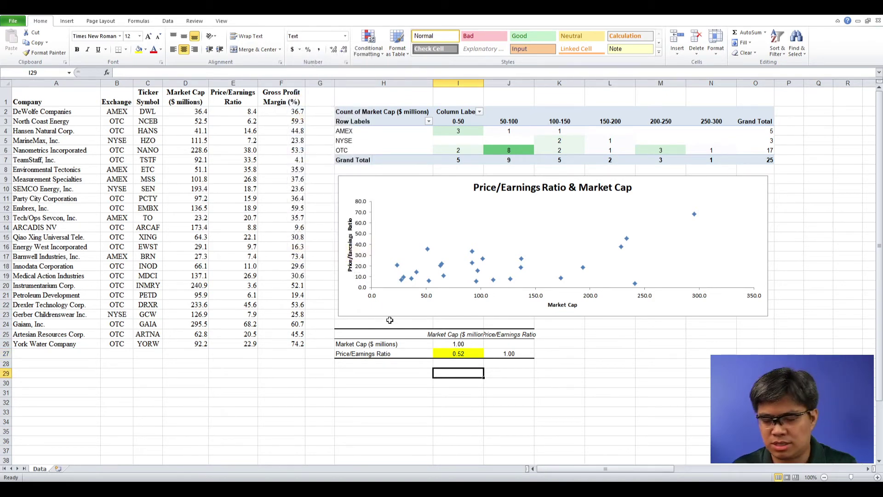
pyautogui.write('-1')
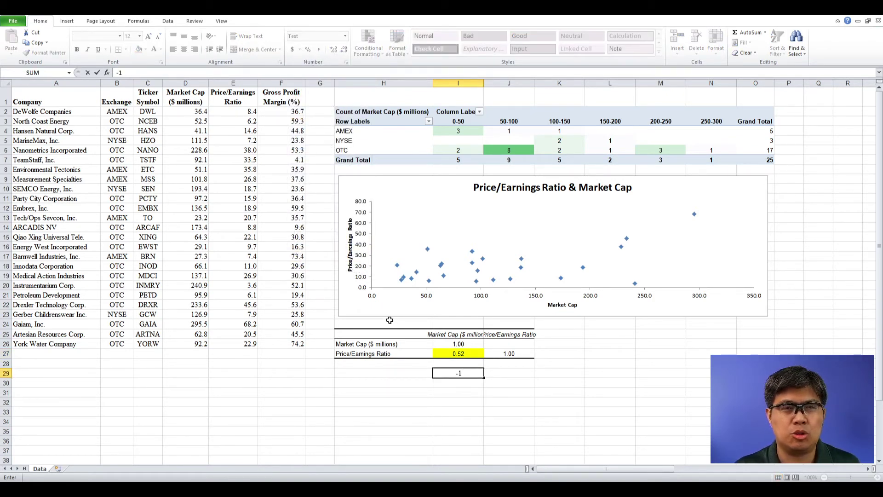
pyautogui.write(' to +1')
pyautogui.press('Return')
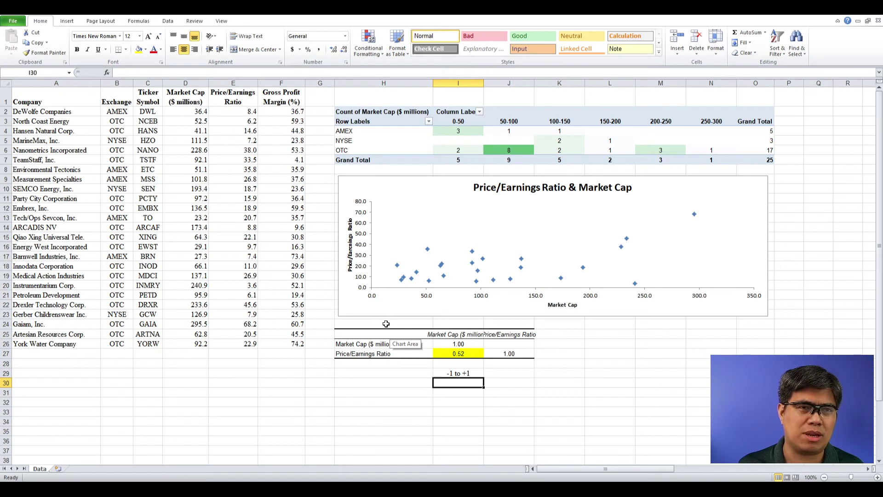
# Step: Insert eight blank columns at H to O, between the company data and the crosstab
pyautogui.moveTo(368, 83); pyautogui.dragTo(756, 84)
pyautogui.rightClick(756, 84)
pyautogui.click(789, 188)
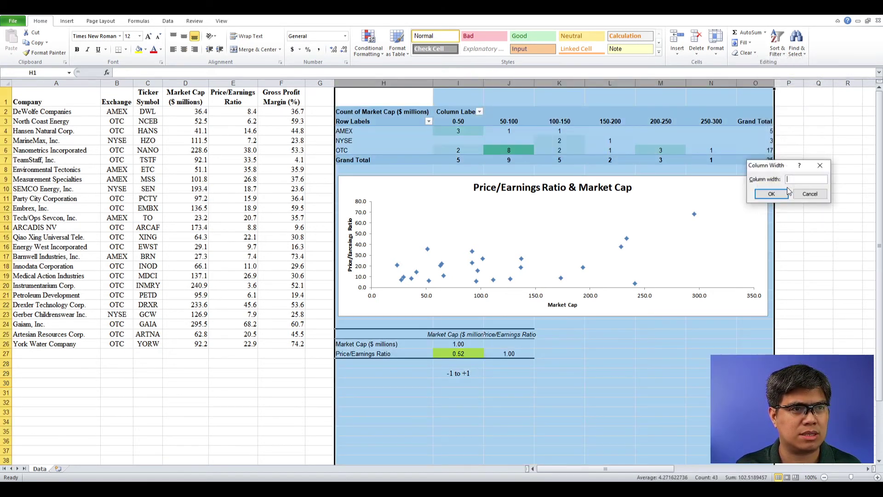
pyautogui.click(810, 193)
pyautogui.rightClick(761, 85)
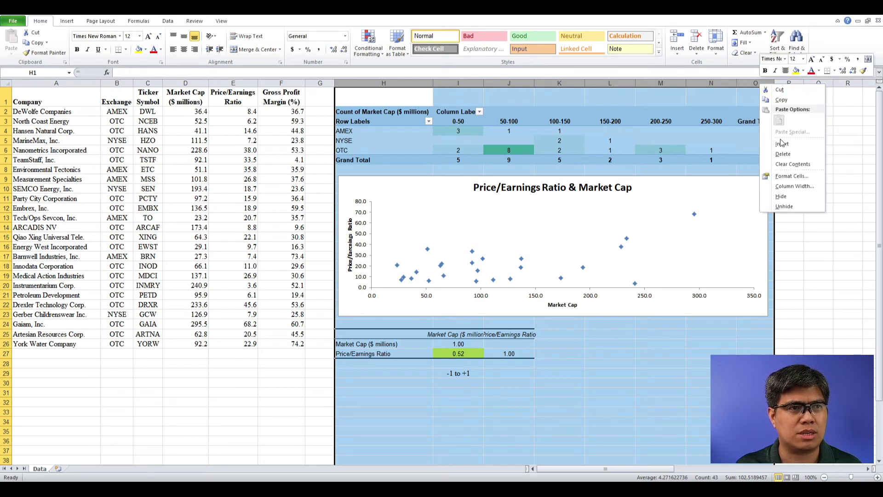
pyautogui.click(782, 143)
pyautogui.click(368, 139)
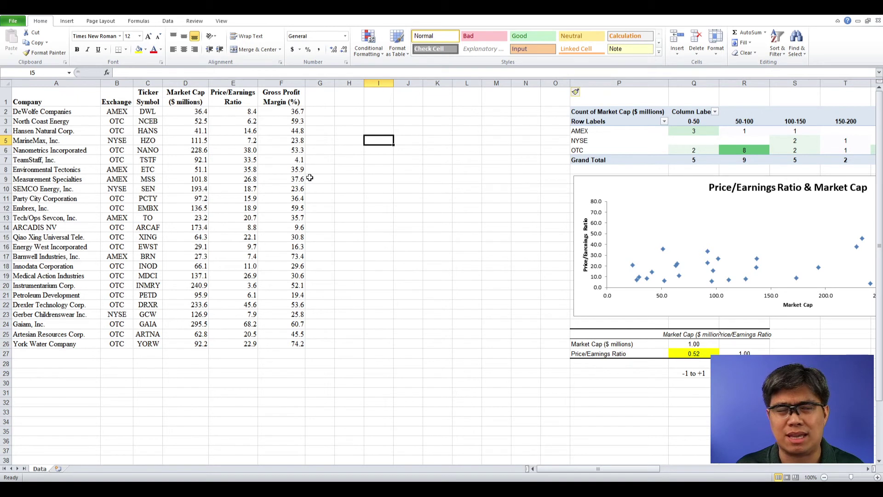
# Step: Generate Descriptive Statistics with summary statistics for Market Cap in D1:D26, labels in the first row, at H2, and autofit columns H and I
pyautogui.click(167, 20)
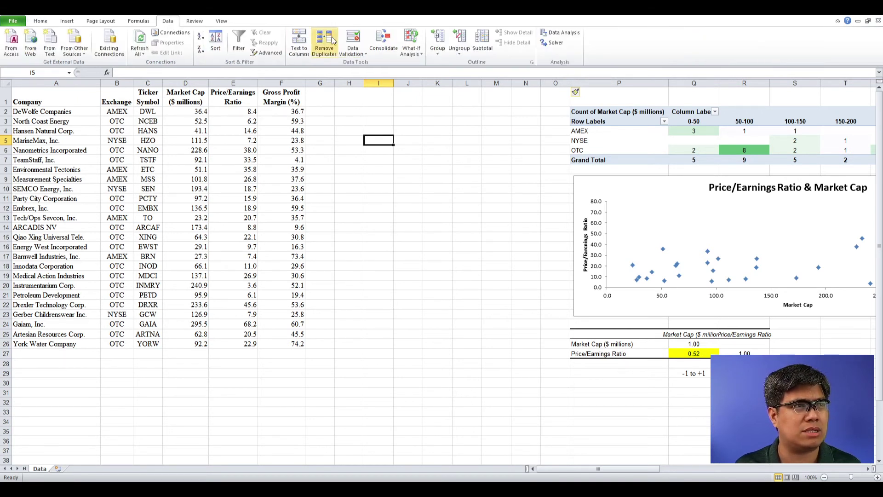
pyautogui.click(562, 32)
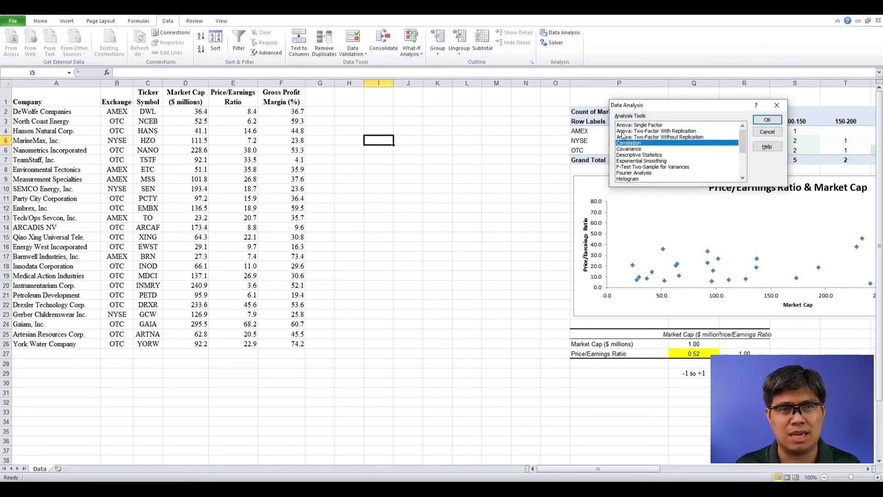
pyautogui.click(653, 156)
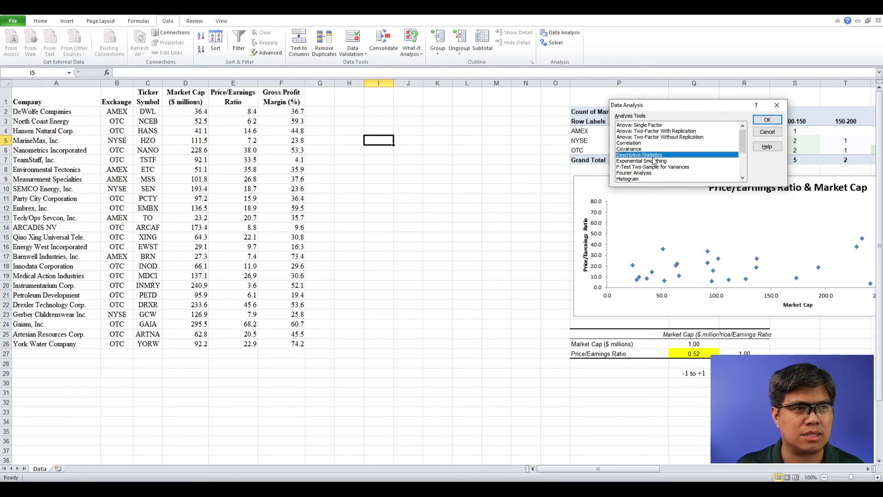
pyautogui.click(768, 120)
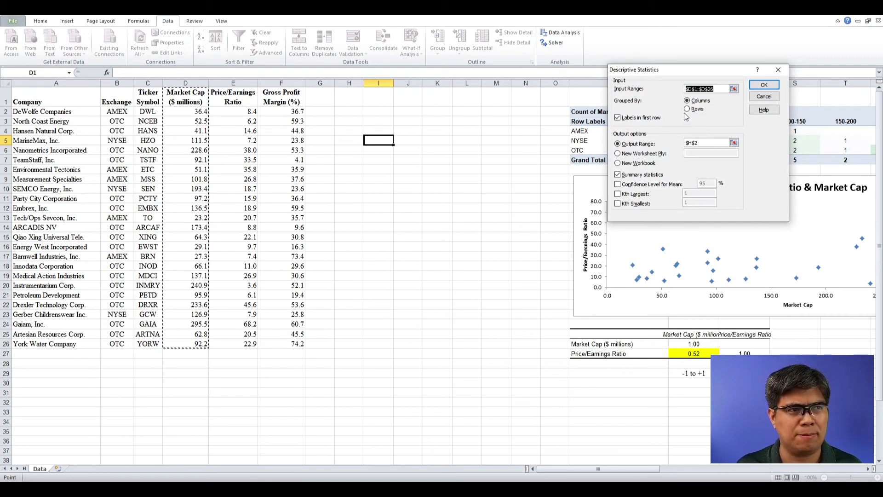
pyautogui.click(734, 142)
pyautogui.press('Return')
pyautogui.press('Return')
pyautogui.moveTo(349, 83); pyautogui.dragTo(379, 82)
pyautogui.doubleClick(394, 83)
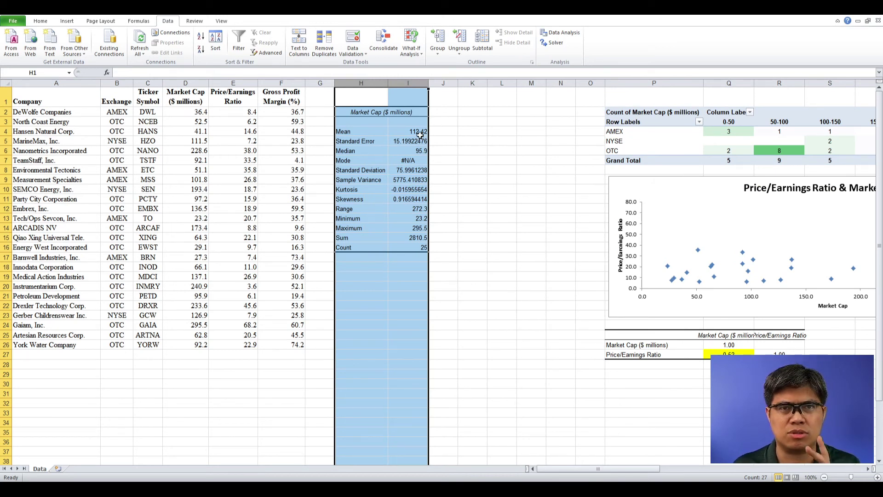
# Step: Fill the Mean row H4:I4 and the Standard Deviation row H8:I8 of the Market Cap statistics yellow
pyautogui.moveTo(420, 133); pyautogui.dragTo(355, 132)
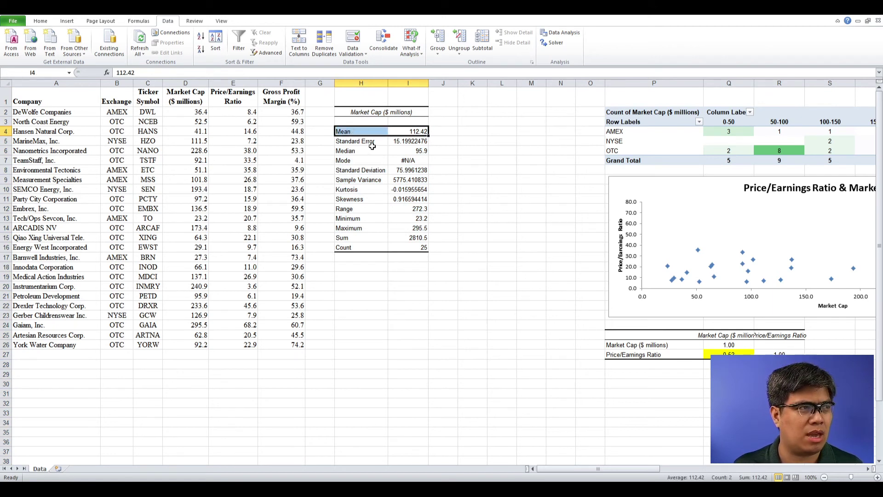
pyautogui.click(40, 21)
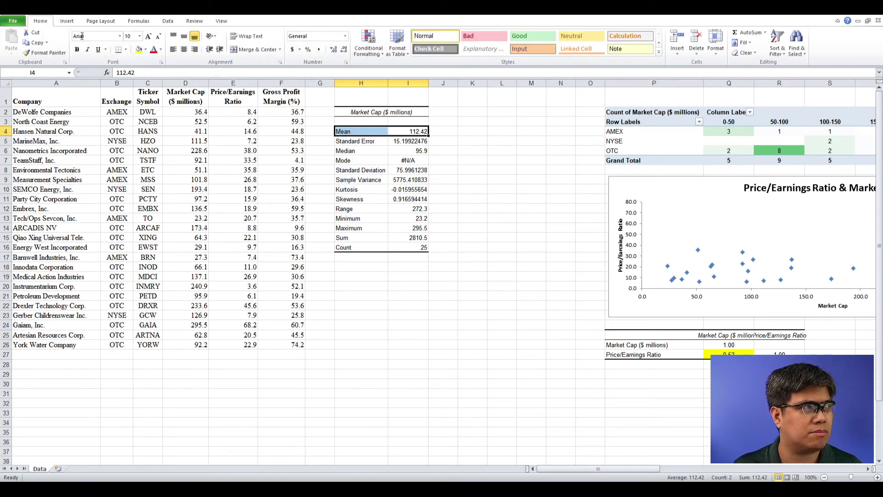
pyautogui.click(139, 51)
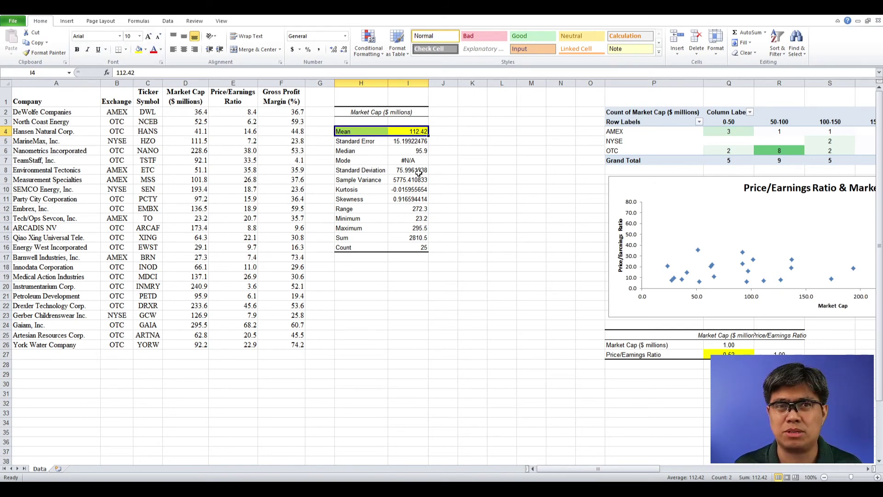
pyautogui.moveTo(418, 171); pyautogui.dragTo(357, 170)
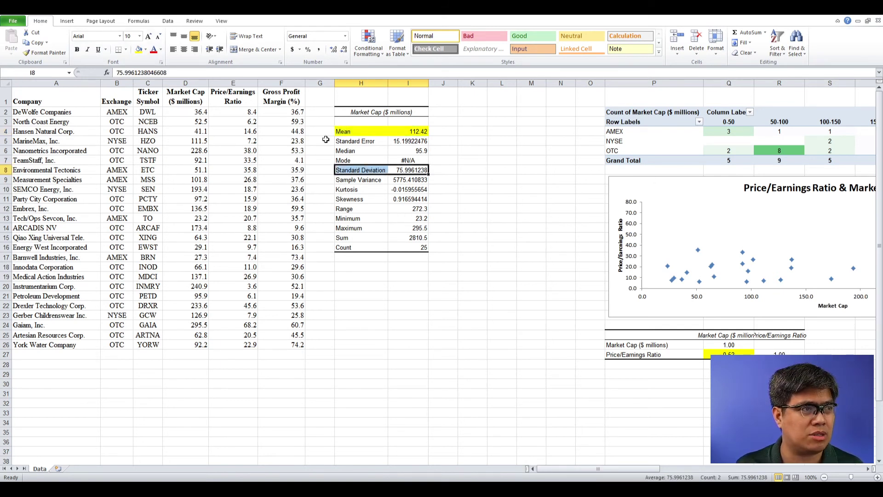
pyautogui.click(146, 50)
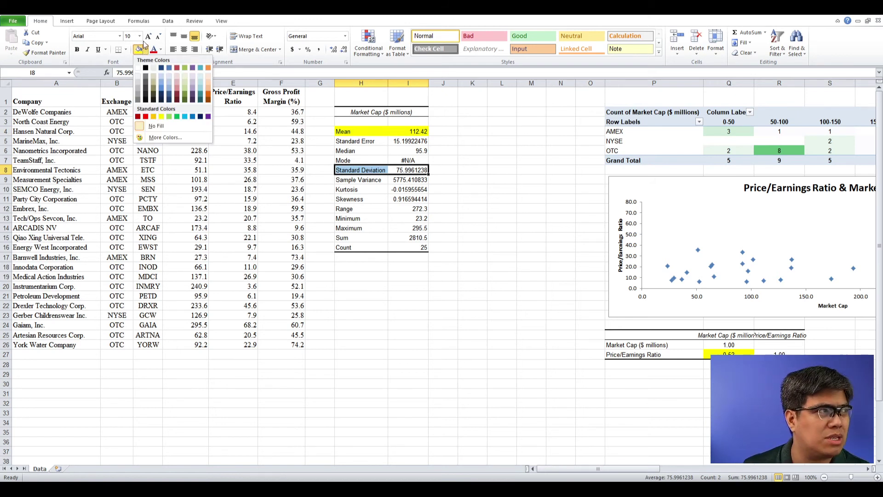
pyautogui.click(138, 50)
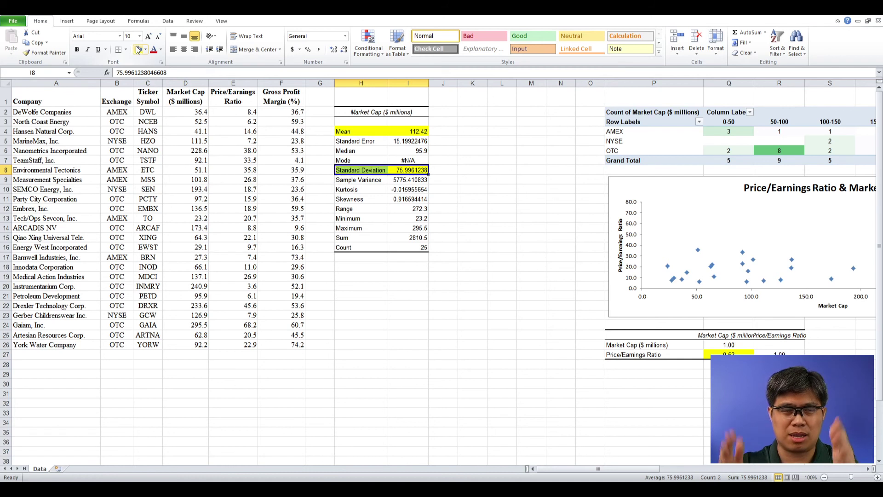
# Step: Clear the Minimum value in cell I13 of the Market Cap statistics
pyautogui.click(405, 217)
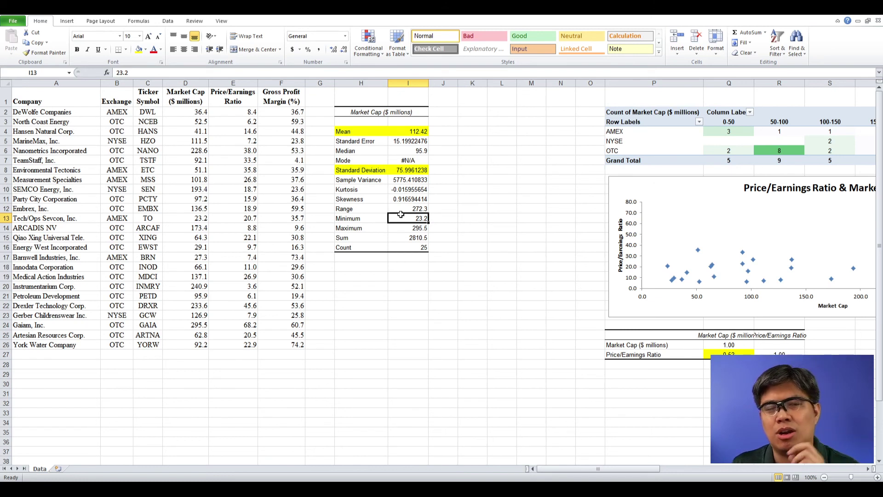
pyautogui.press('BackSpace')
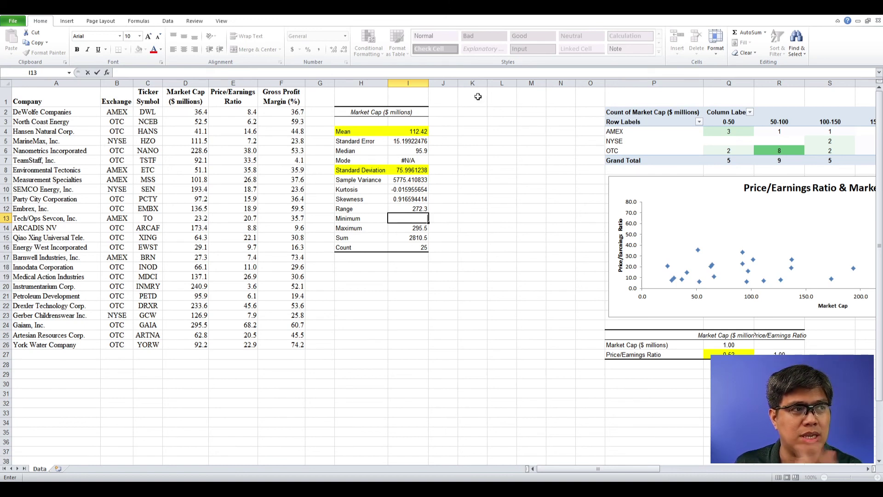
# Step: Delete the five blank columns K to O between the descriptive statistics and the crosstab
pyautogui.moveTo(472, 83); pyautogui.dragTo(590, 80)
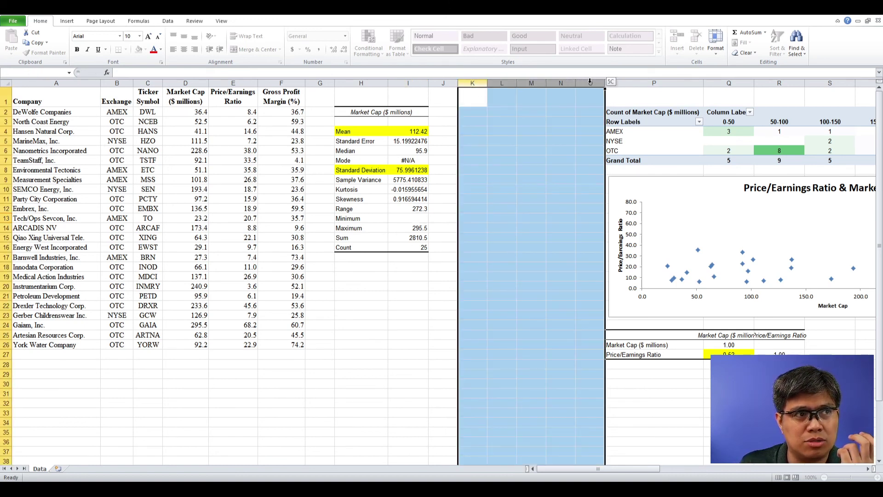
pyautogui.rightClick(591, 81)
pyautogui.click(614, 156)
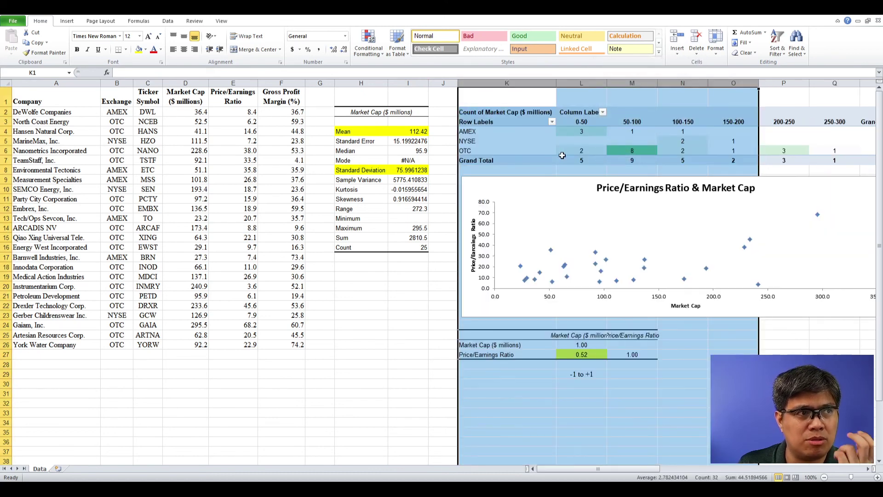